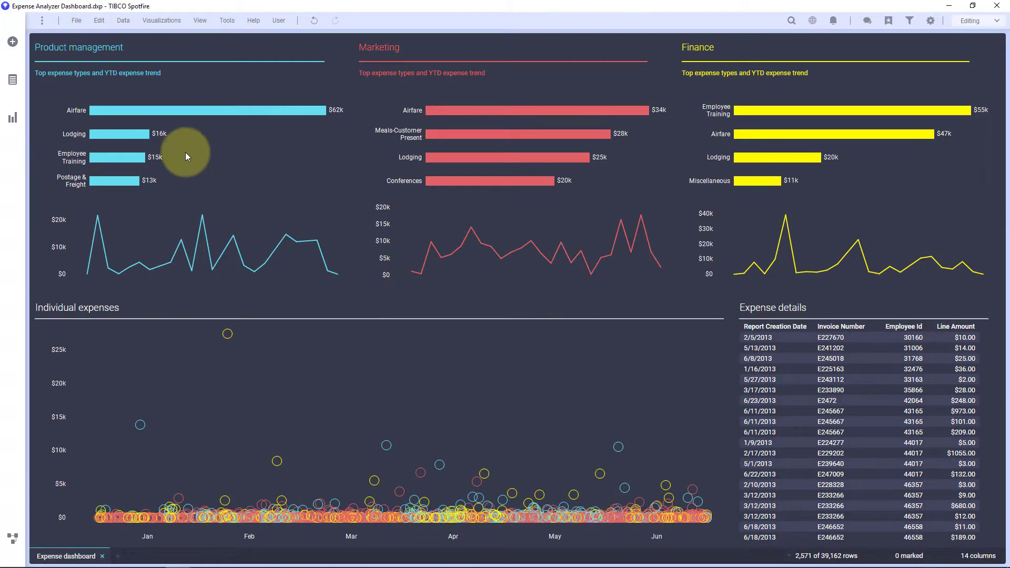
Open the files and data panel, browse its contents, and close it again
click(15, 44)
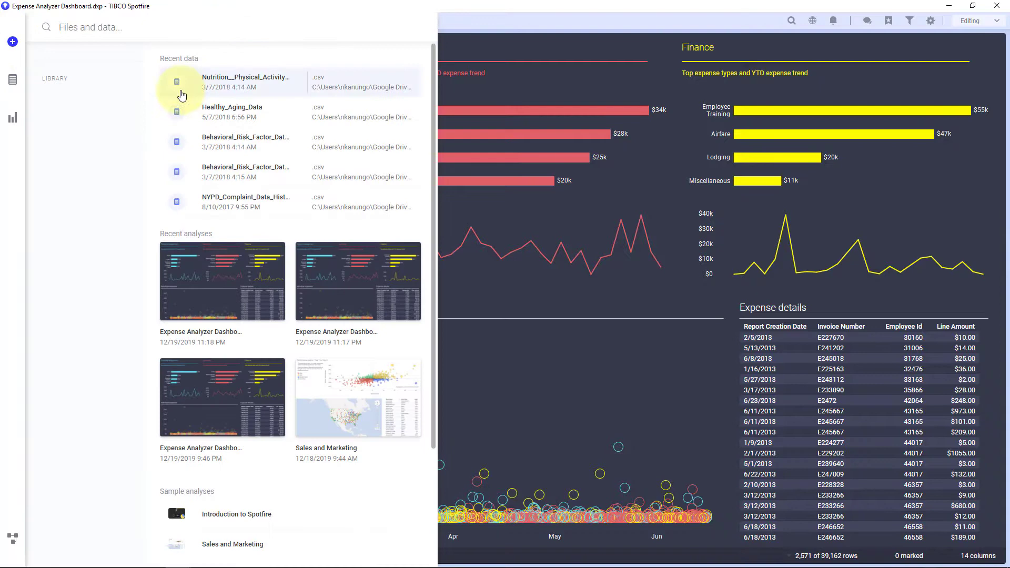
scroll(187, 113, down, 3)
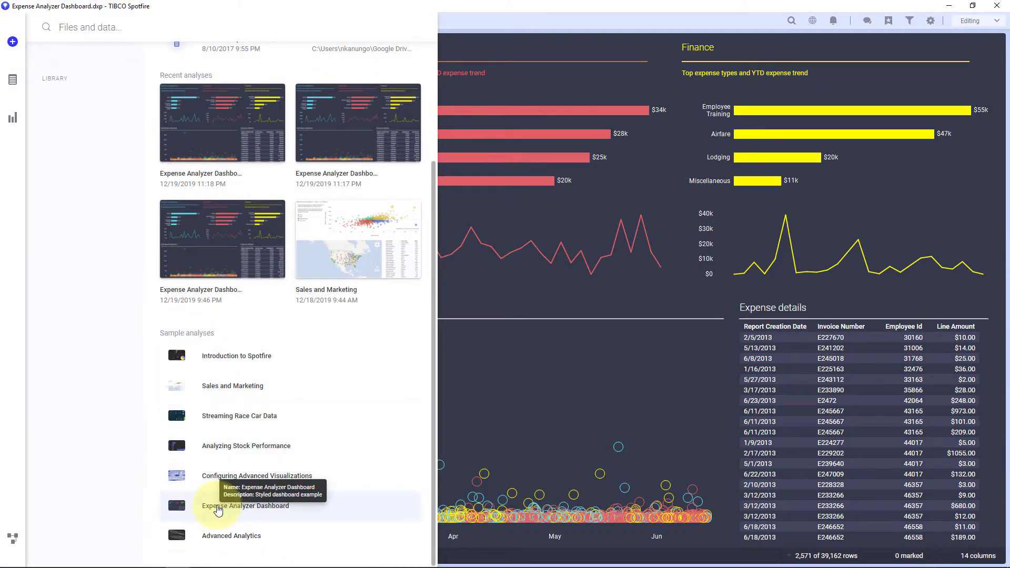
click(480, 414)
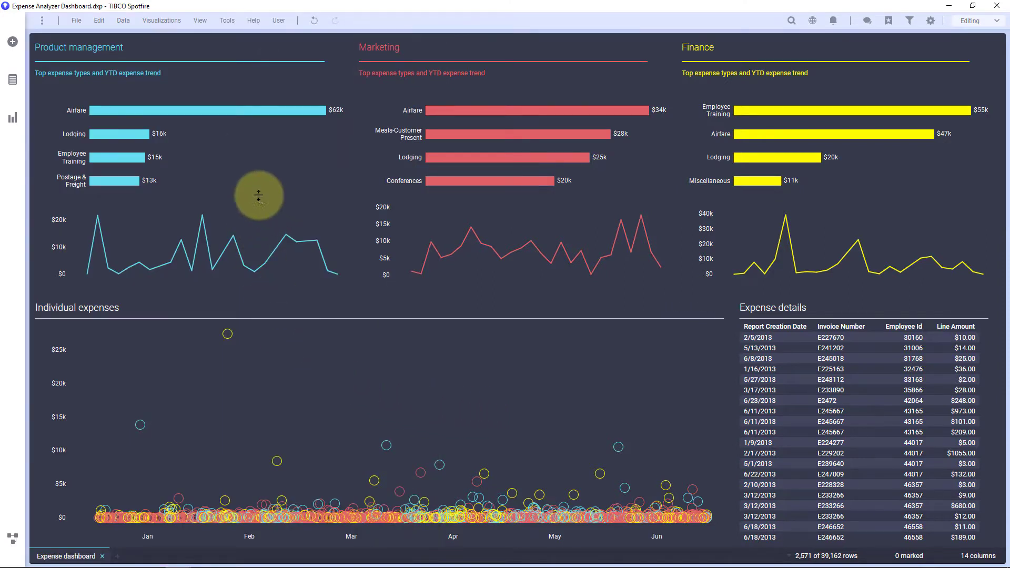
Mark the Airfare bars for Product management, then Marketing, then clear all marking
click(206, 109)
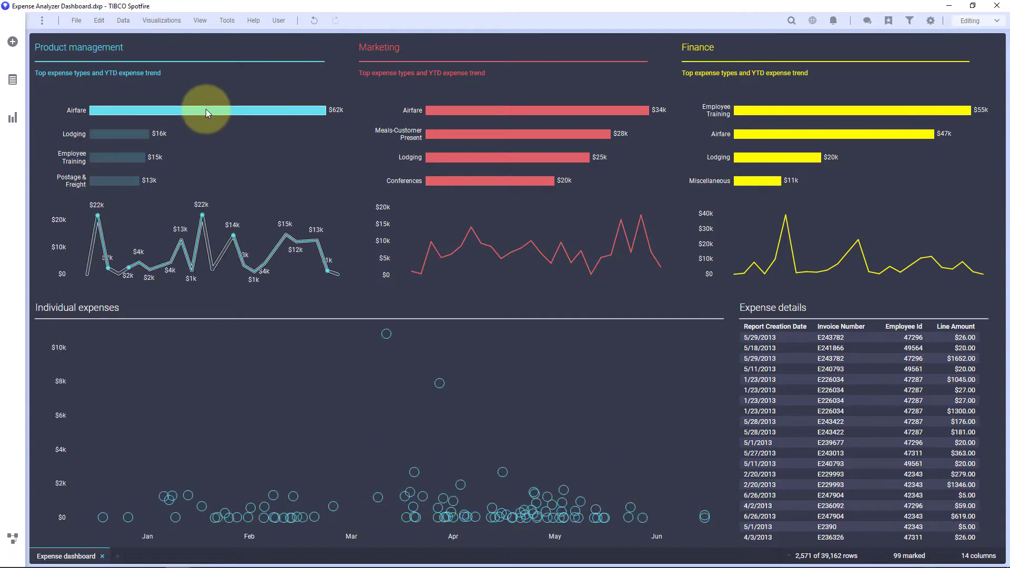
click(439, 111)
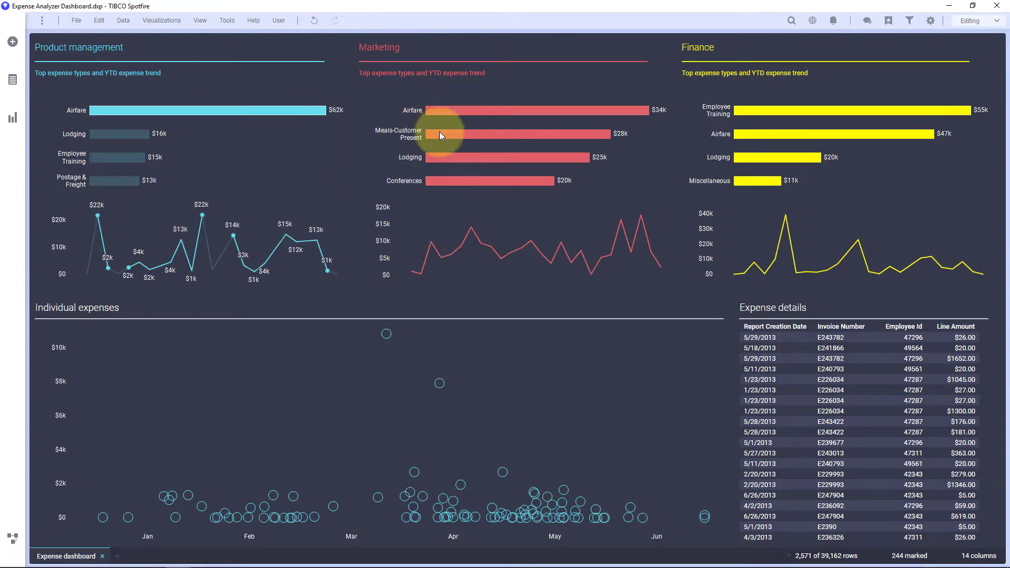
click(507, 240)
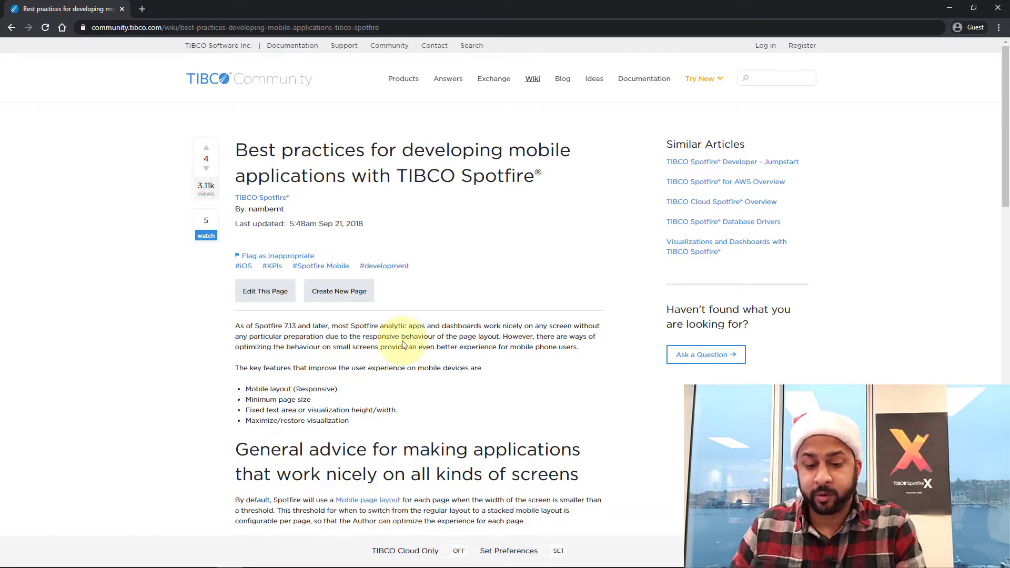
Read down the mobile best-practices article, then minimize the browser back to Spotfire
scroll(402, 340, down, 11)
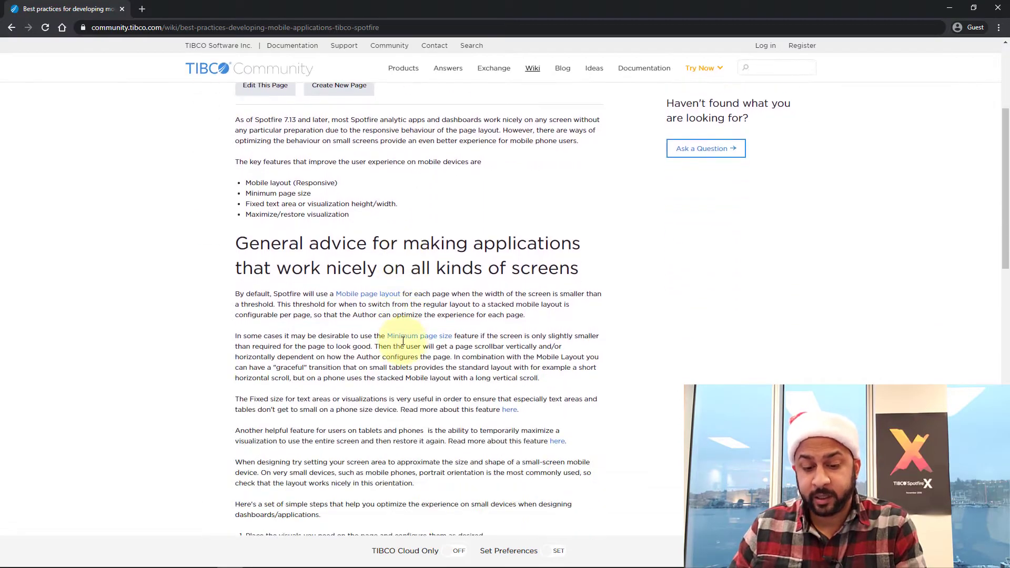
scroll(403, 341, down, 7)
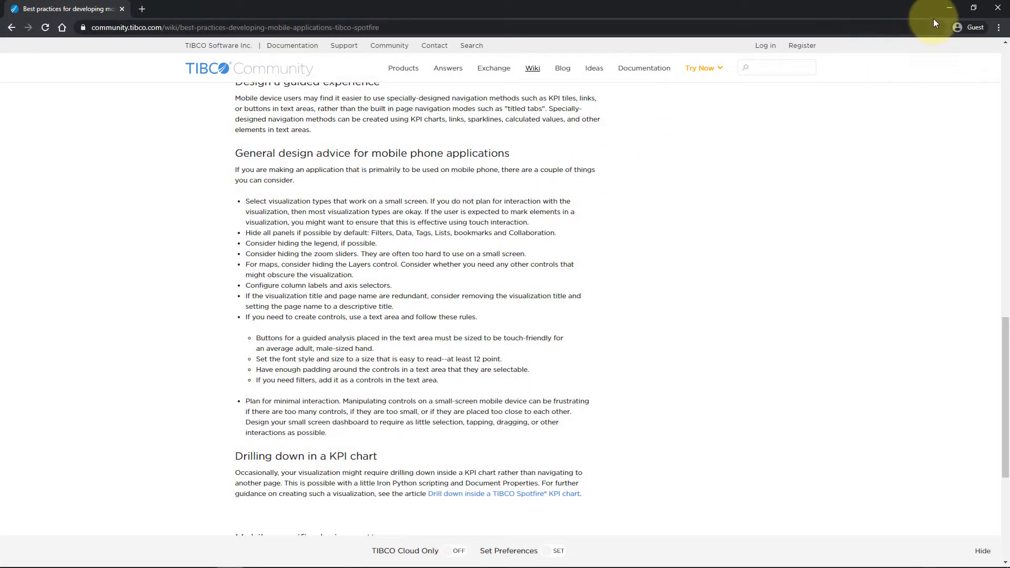
click(950, 8)
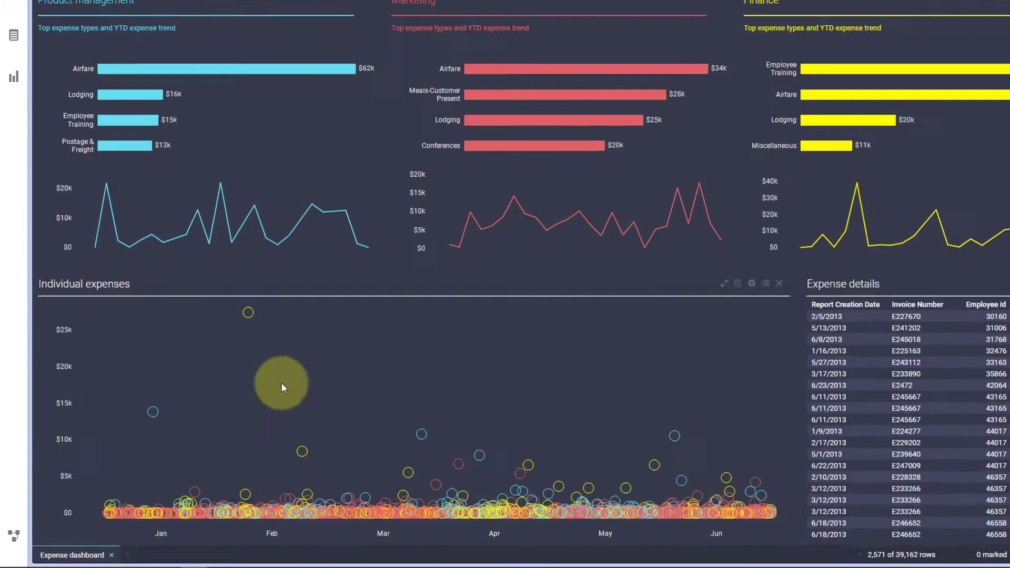
In Page Layout Options, set mobile layout width below 730 and fixed page width below 1000
right_click(132, 548)
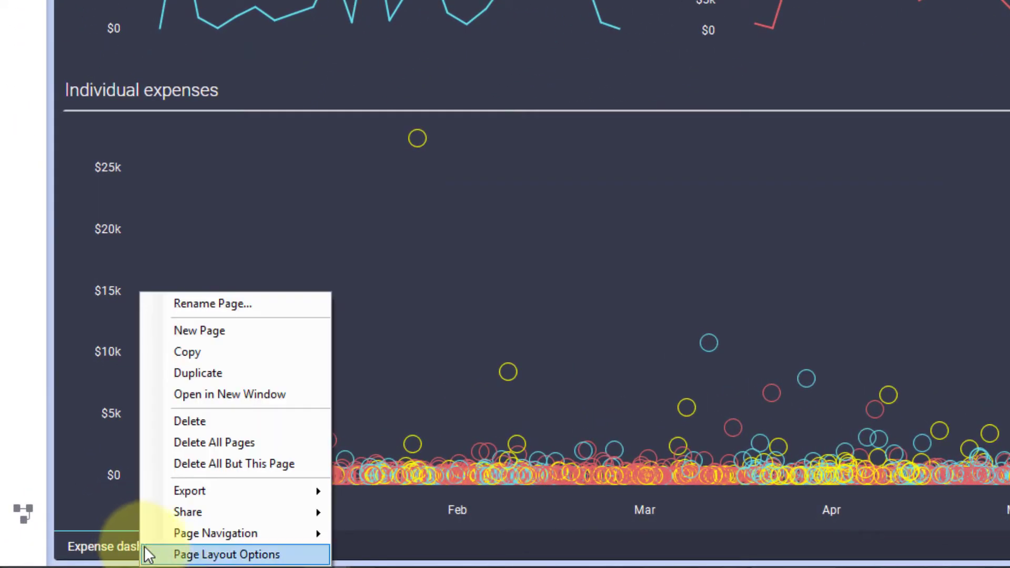
click(173, 555)
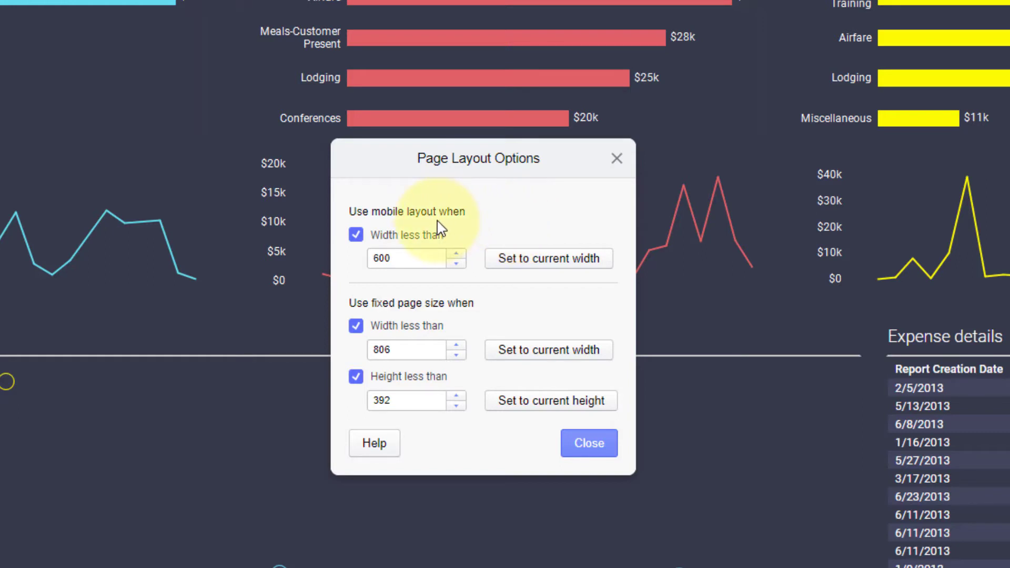
double_click(423, 258)
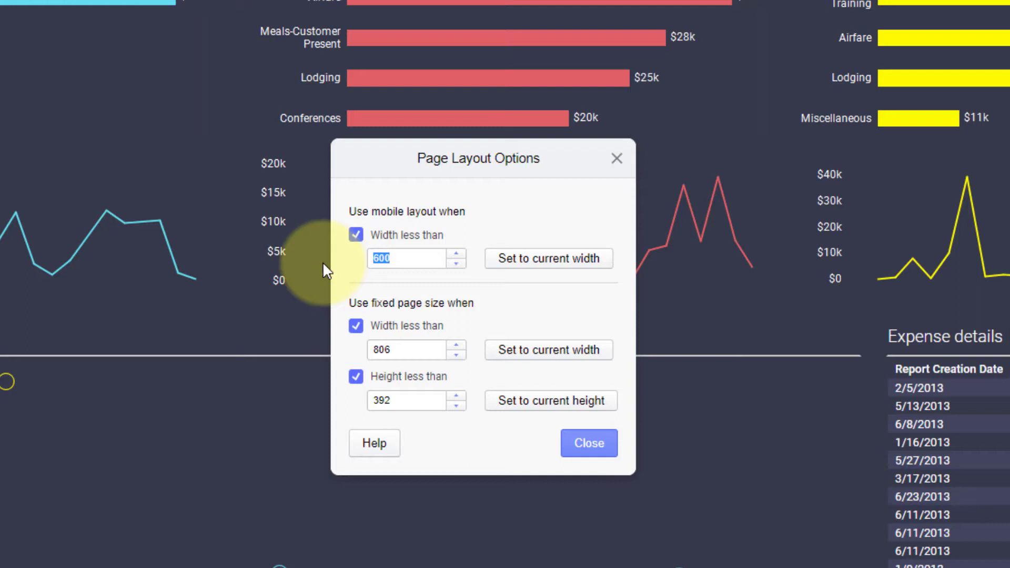
text(720)
key(Left)
key(BackSpace)
text(3)
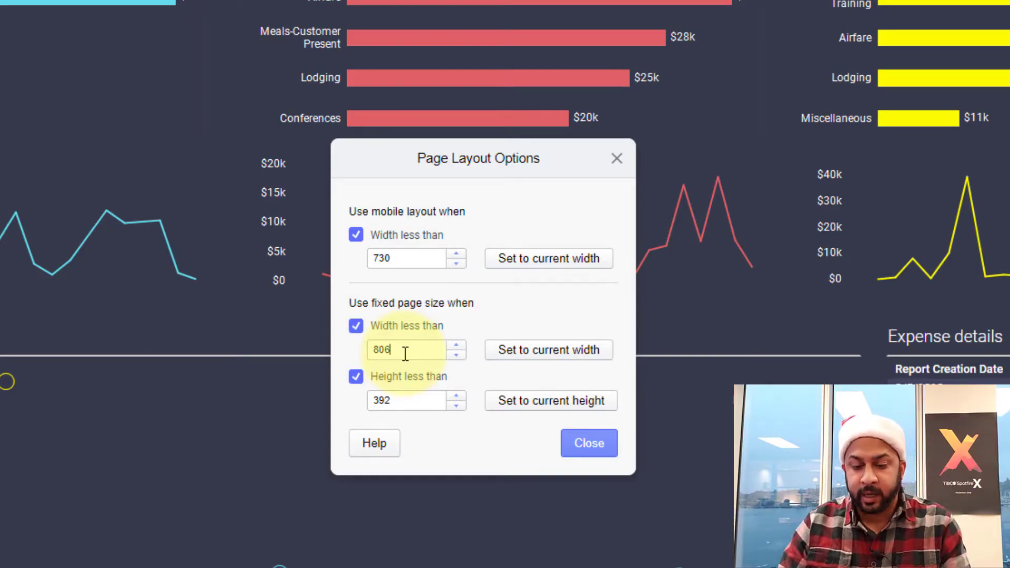
key(BackSpace)
key(BackSpace)
key(BackSpace)
text(1000)
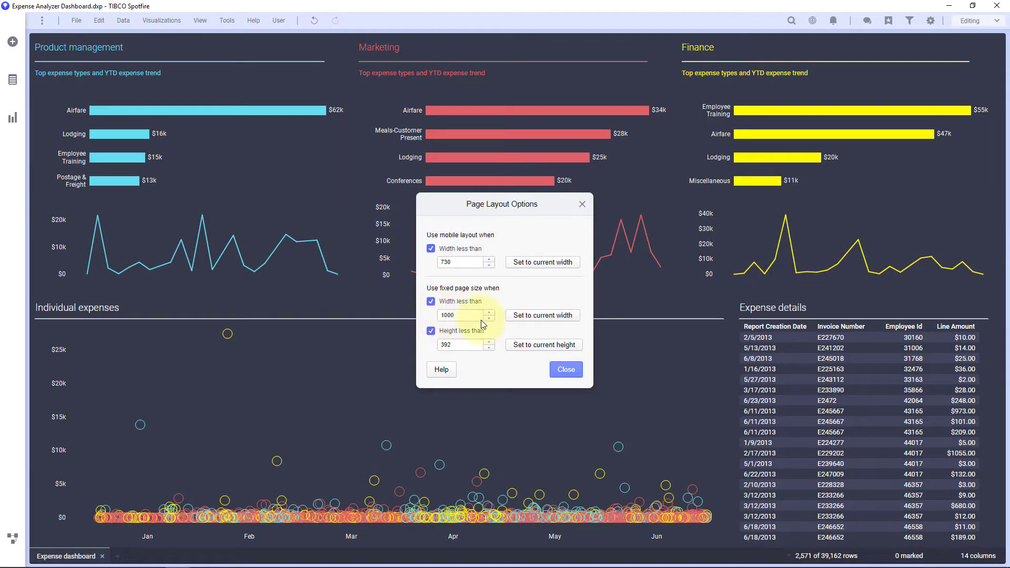
click(561, 370)
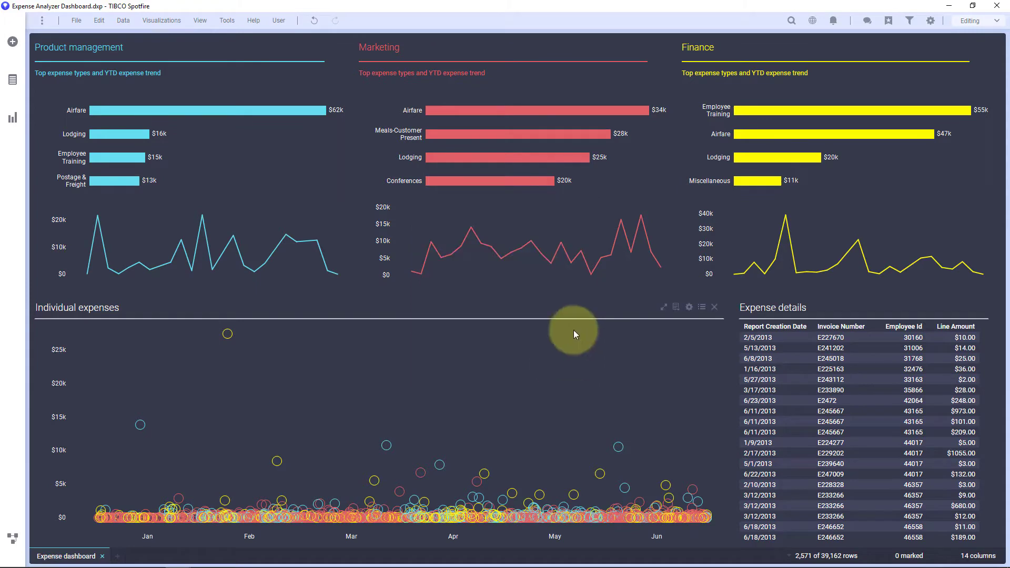
Restore the Spotfire window and narrow it to phone width until charts stack in one column
click(973, 6)
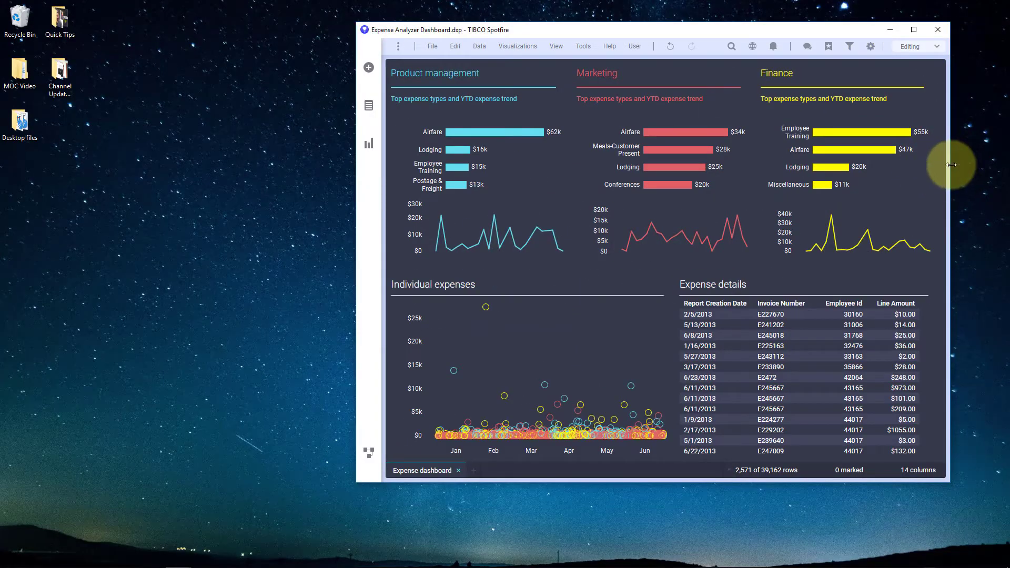
drag(951, 164, 792, 174)
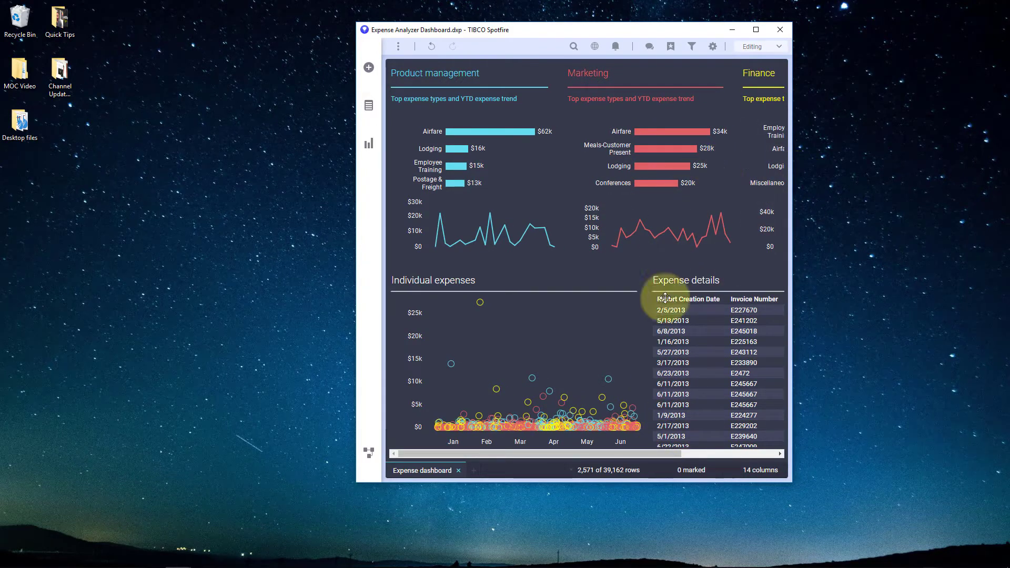
drag(668, 452, 603, 447)
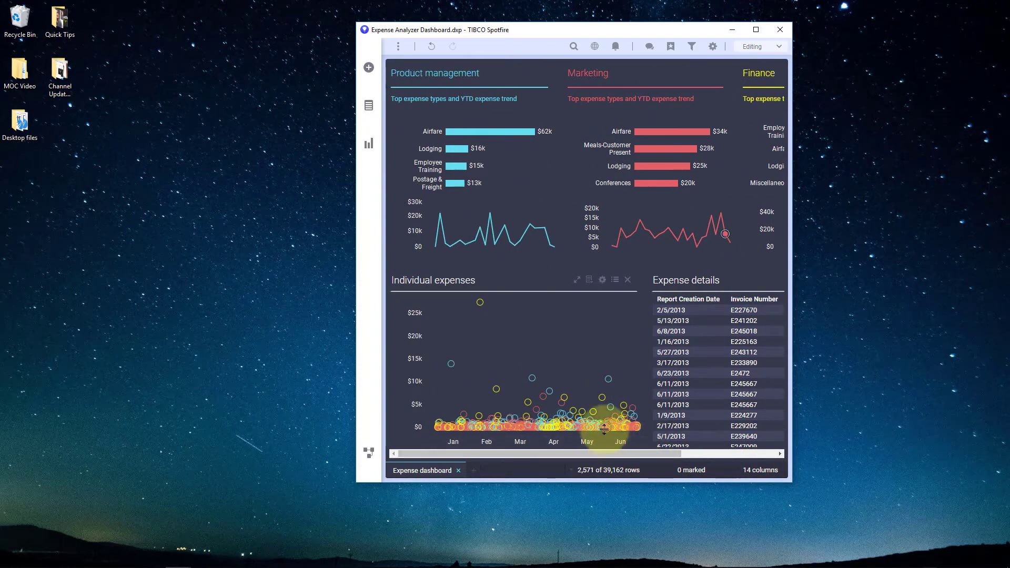
mouse_move(604, 428)
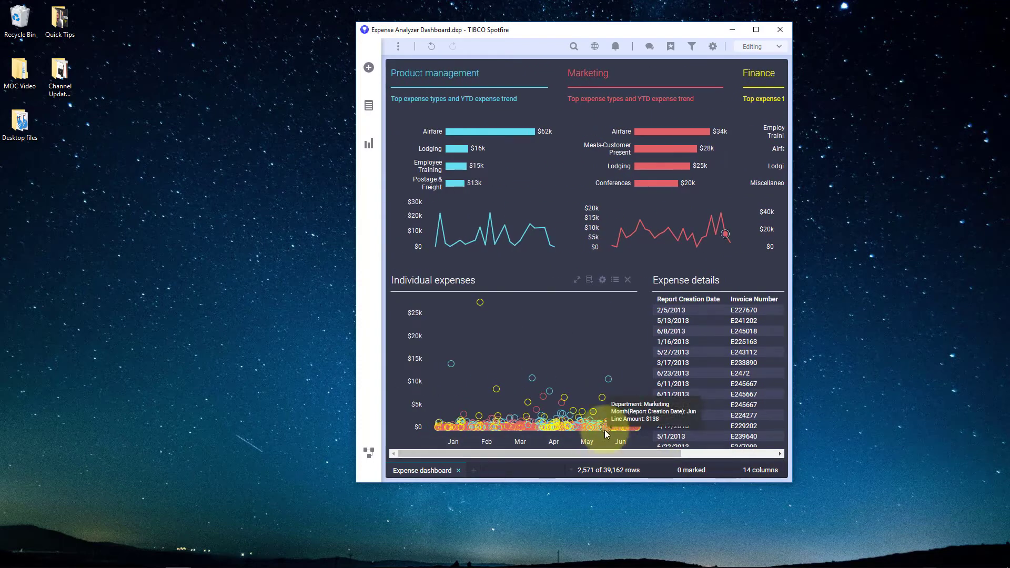
drag(610, 456, 582, 453)
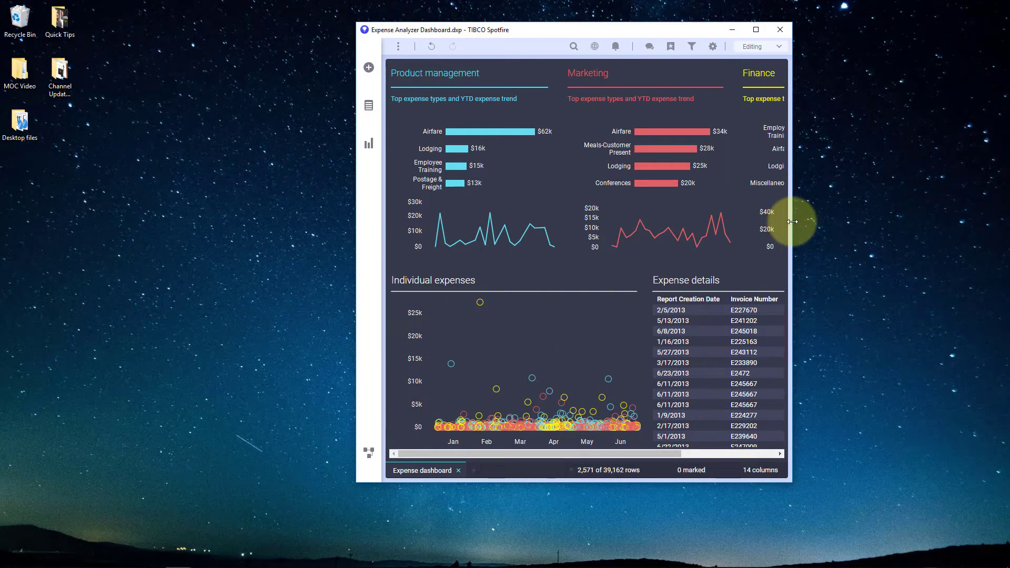
drag(791, 226, 582, 227)
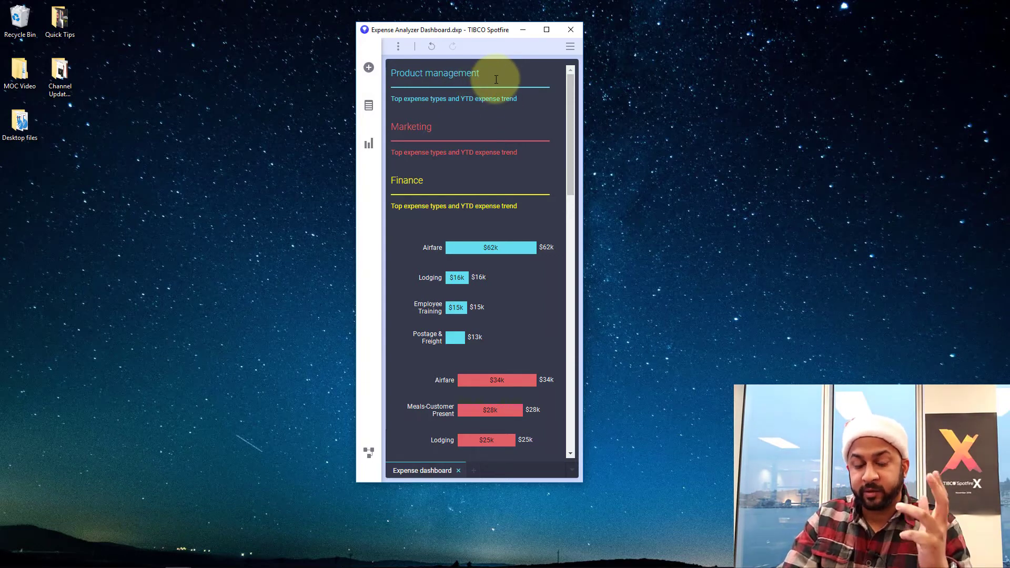
Maximize Spotfire and set the document canvas size to iPad Landscape, then dismiss the page options
click(545, 31)
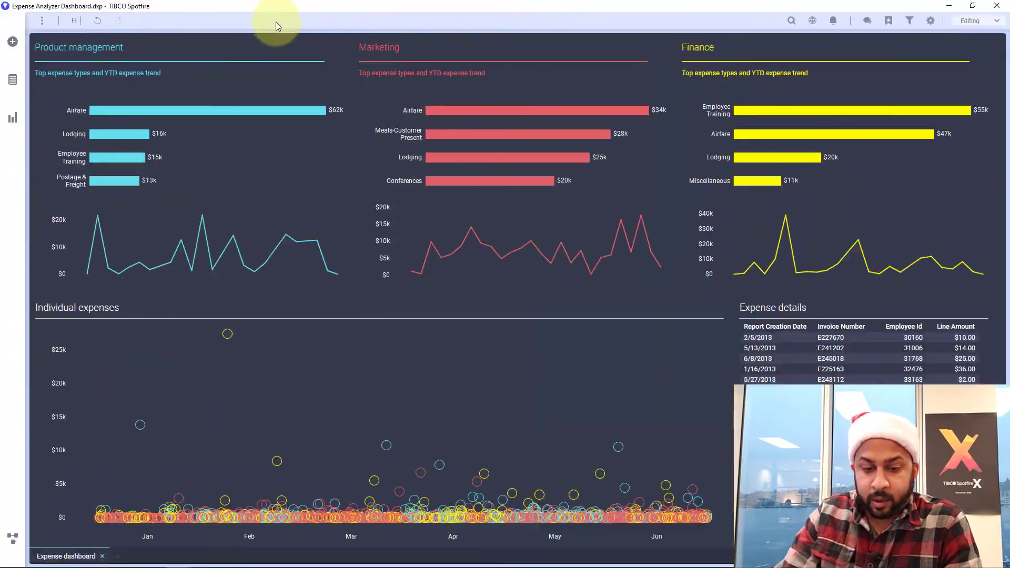
click(100, 22)
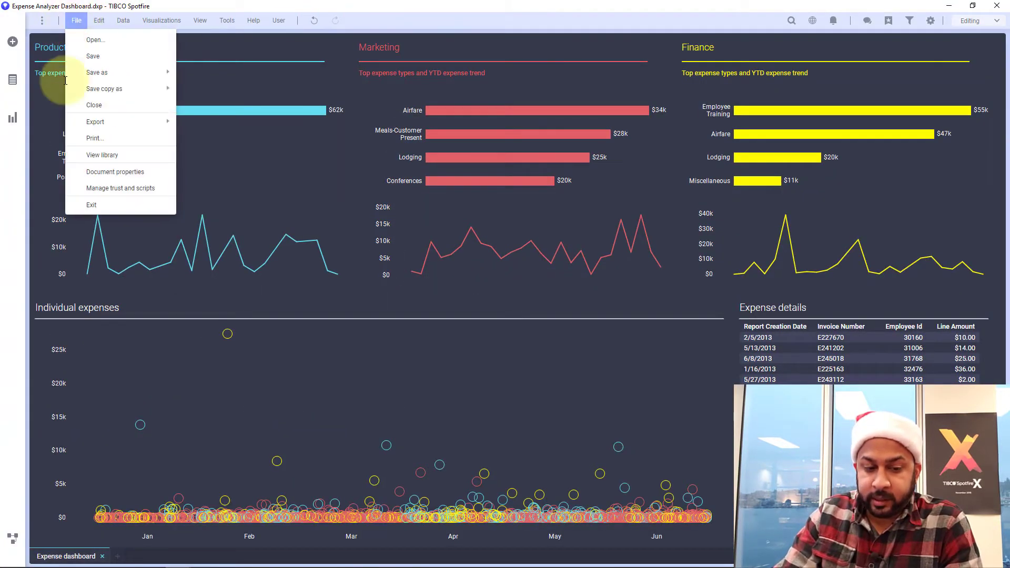
click(100, 171)
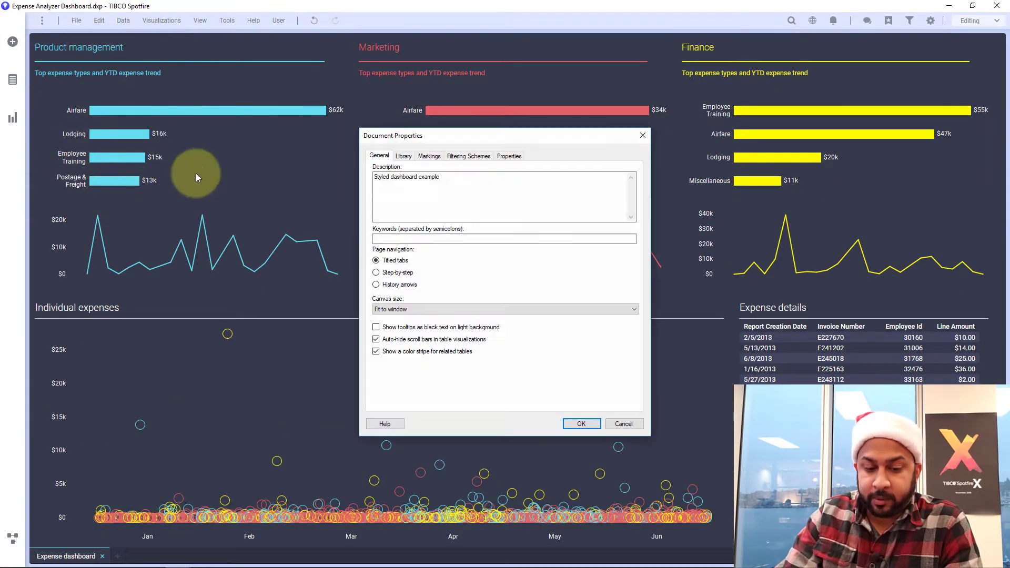
click(394, 309)
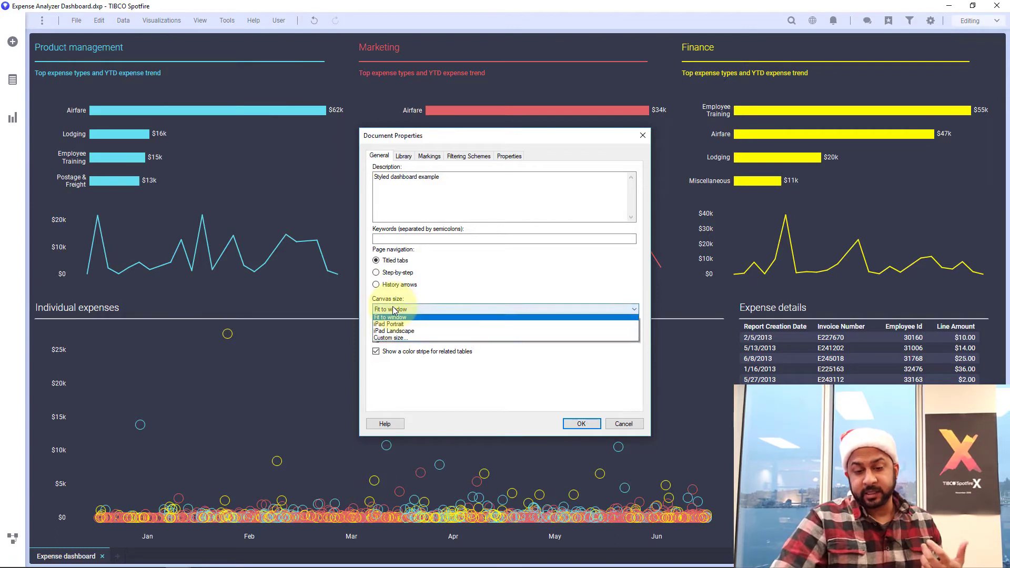
click(395, 334)
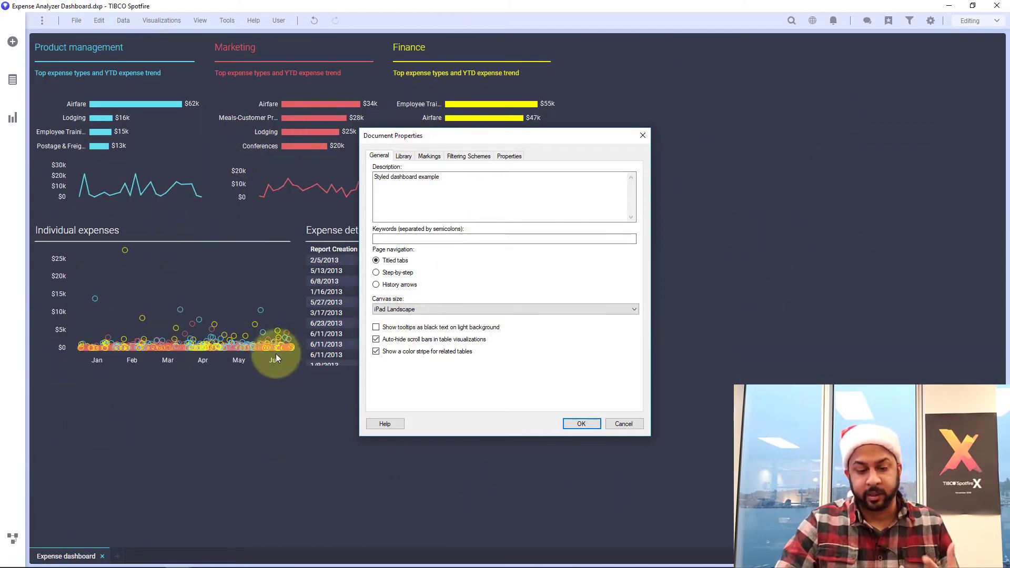
click(582, 425)
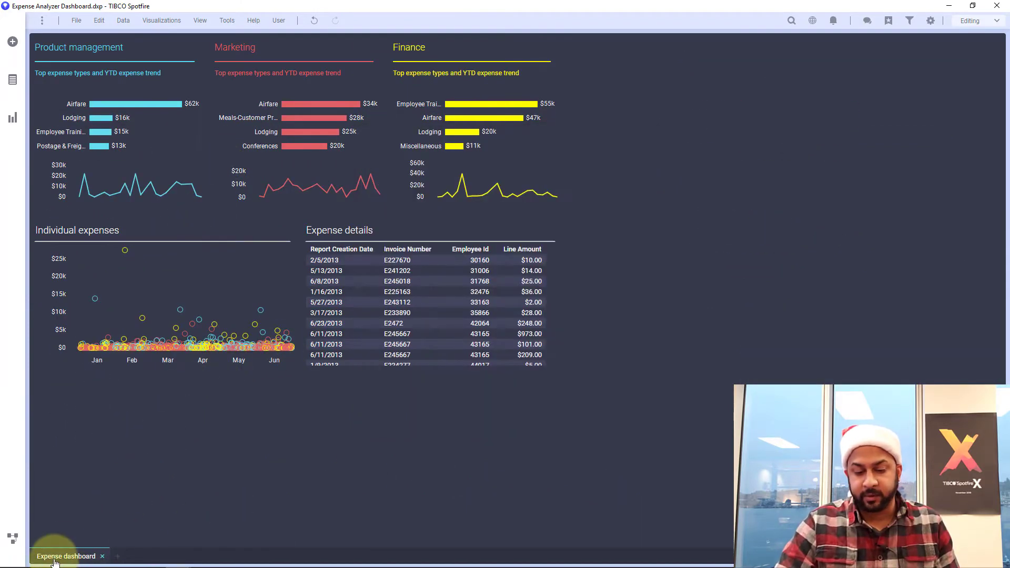
right_click(54, 561)
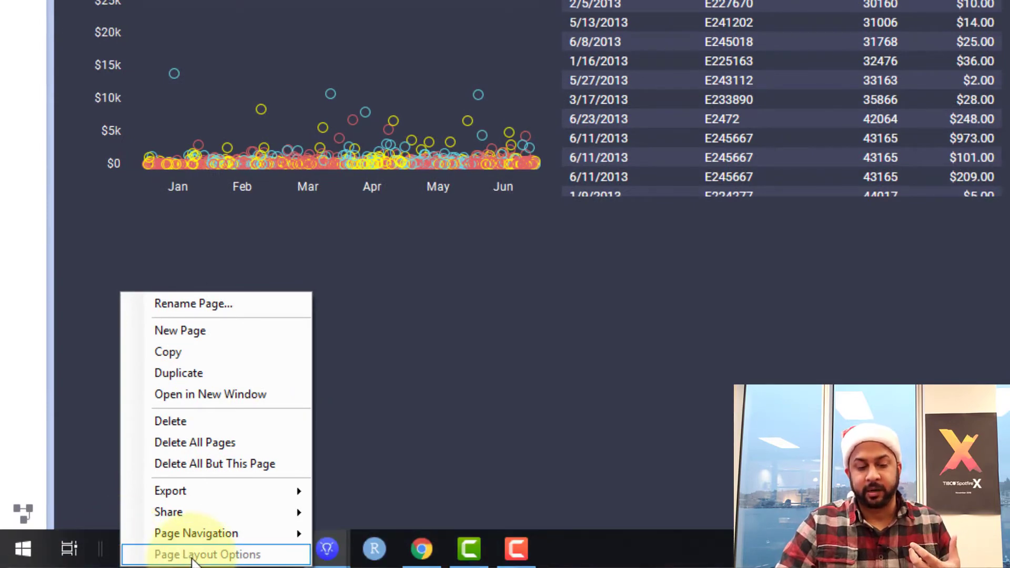
click(445, 441)
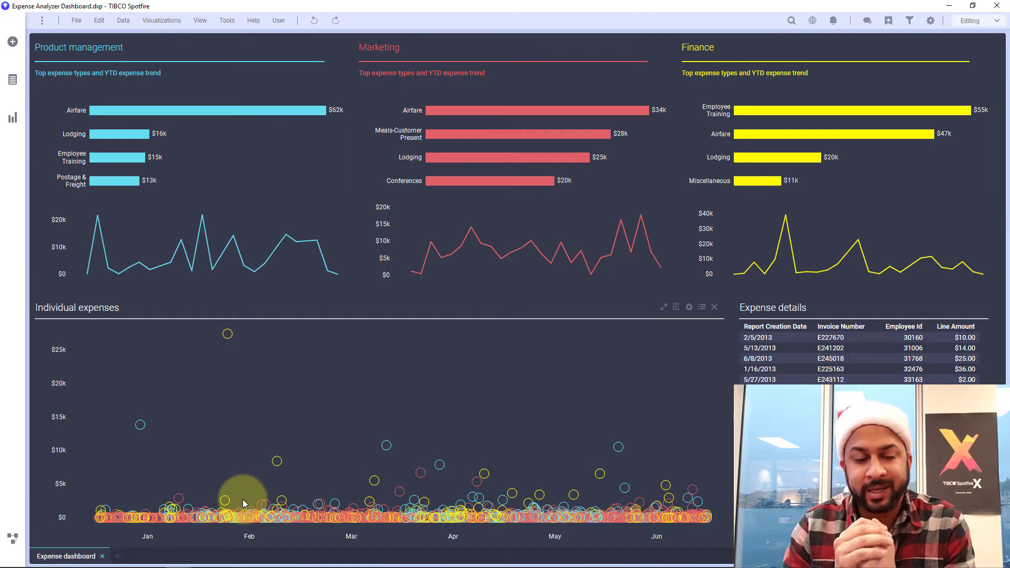
right_click(243, 176)
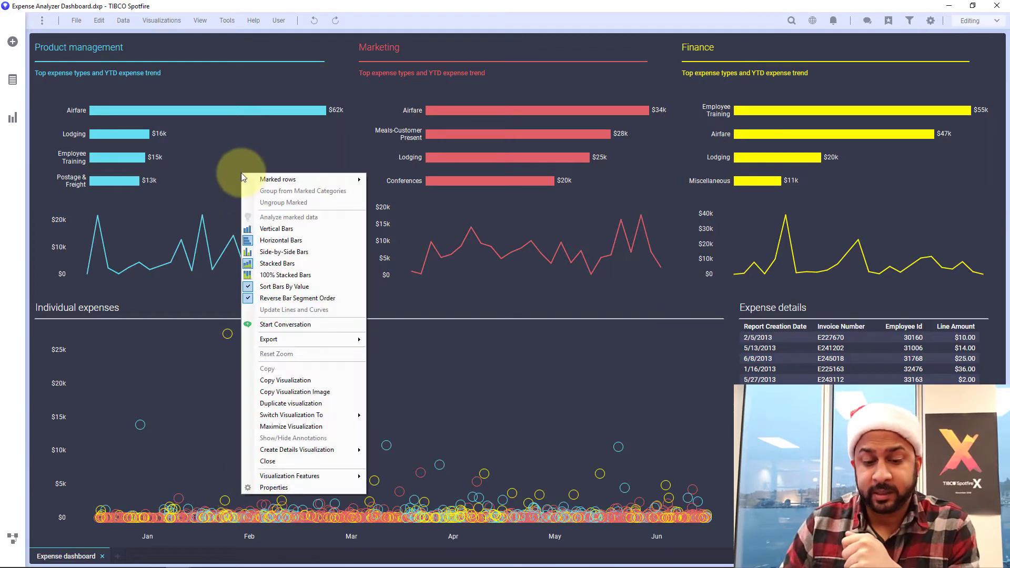
click(273, 488)
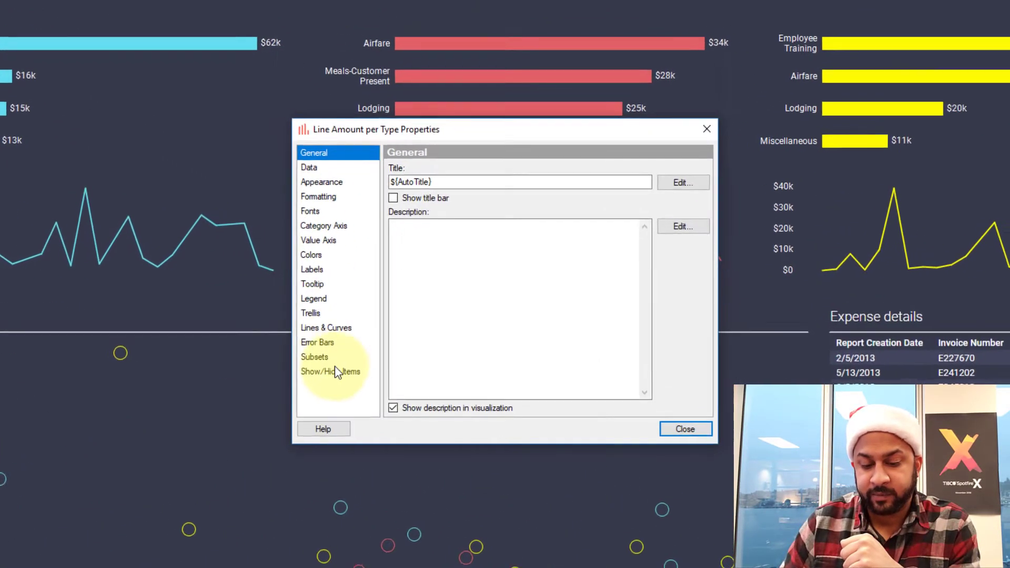
click(335, 372)
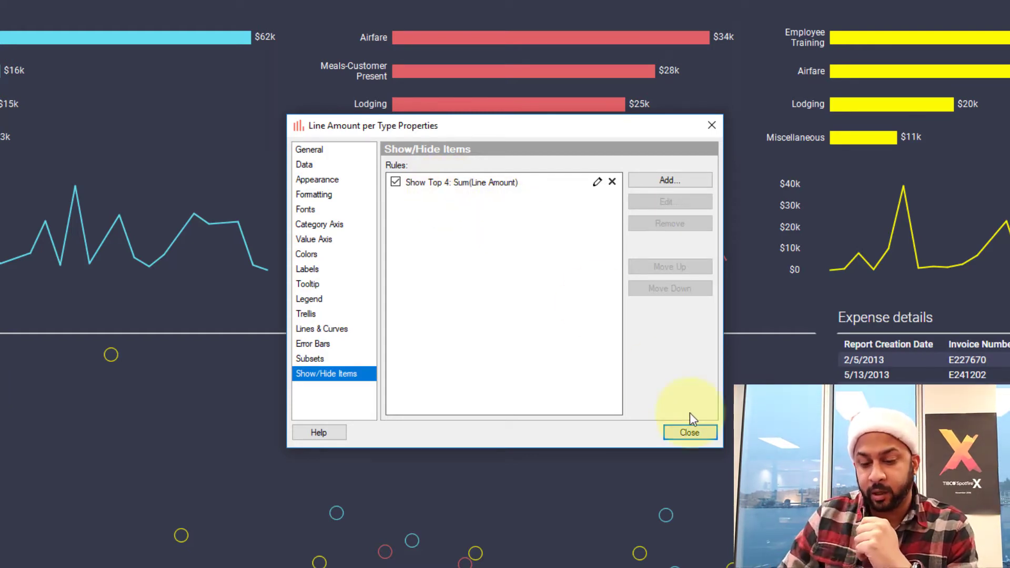
click(690, 430)
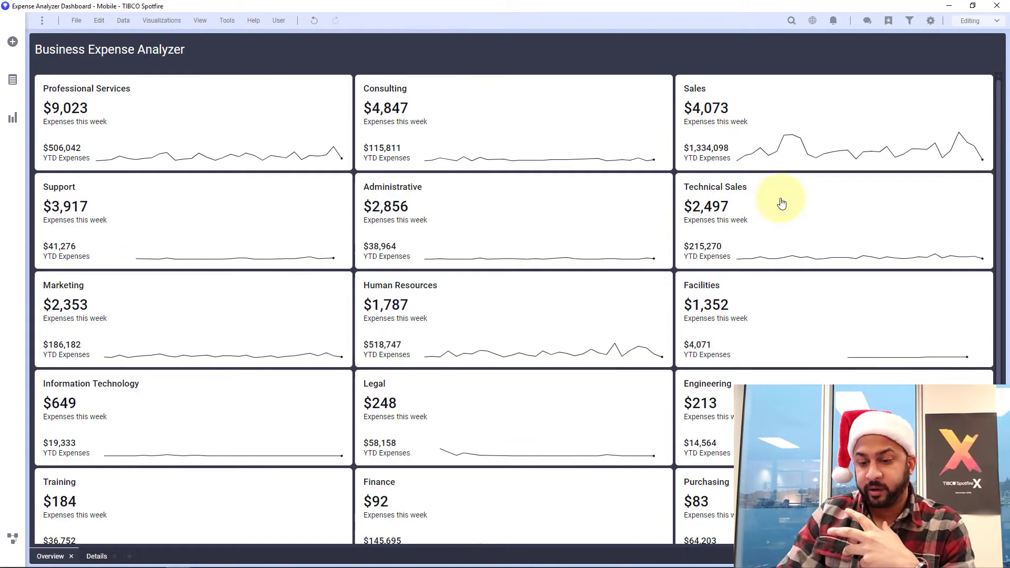
Drill from the Sales KPI tile into the Details page filtered to Sales Department
mouse_move(277, 156)
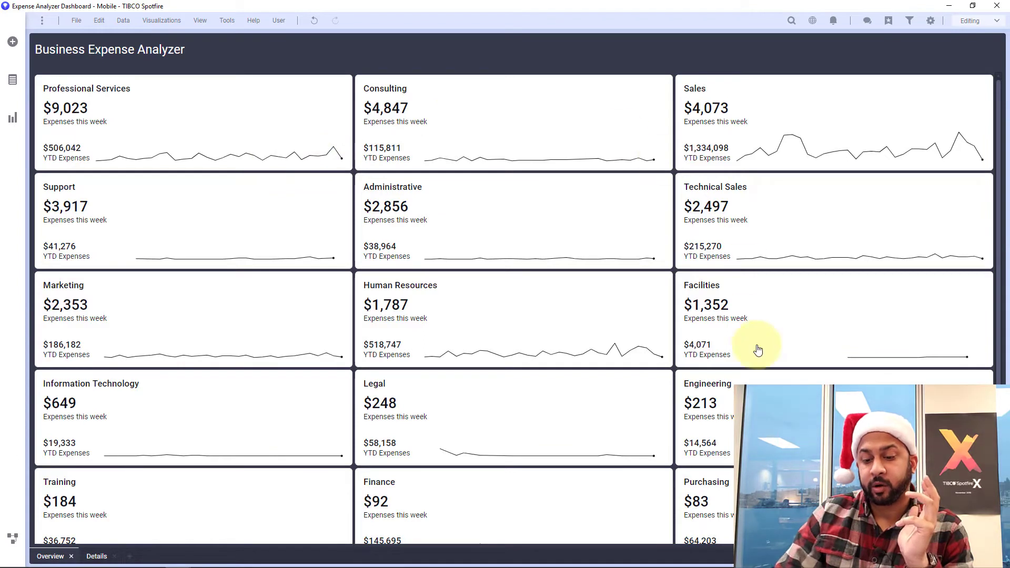
mouse_move(428, 158)
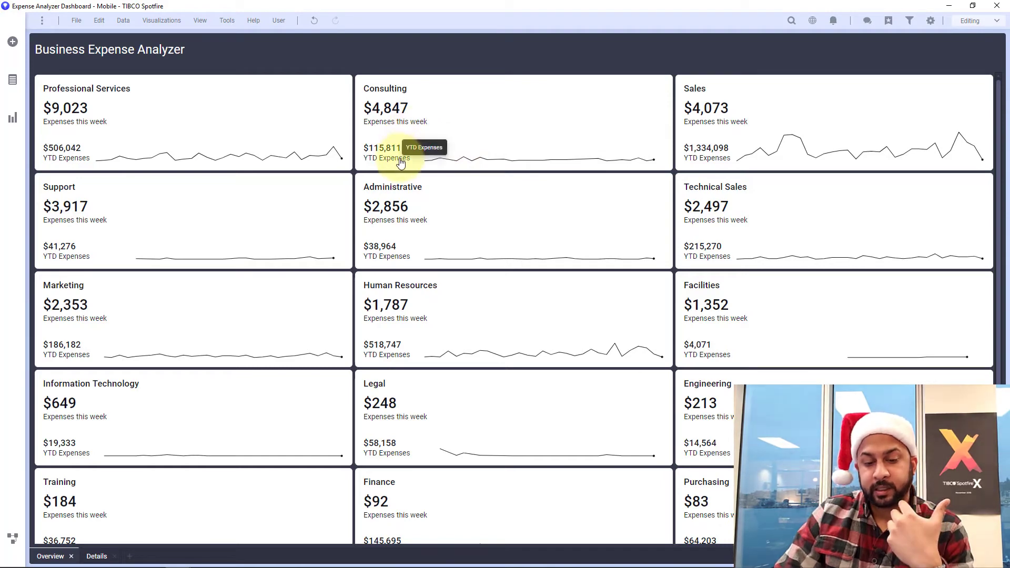
click(739, 114)
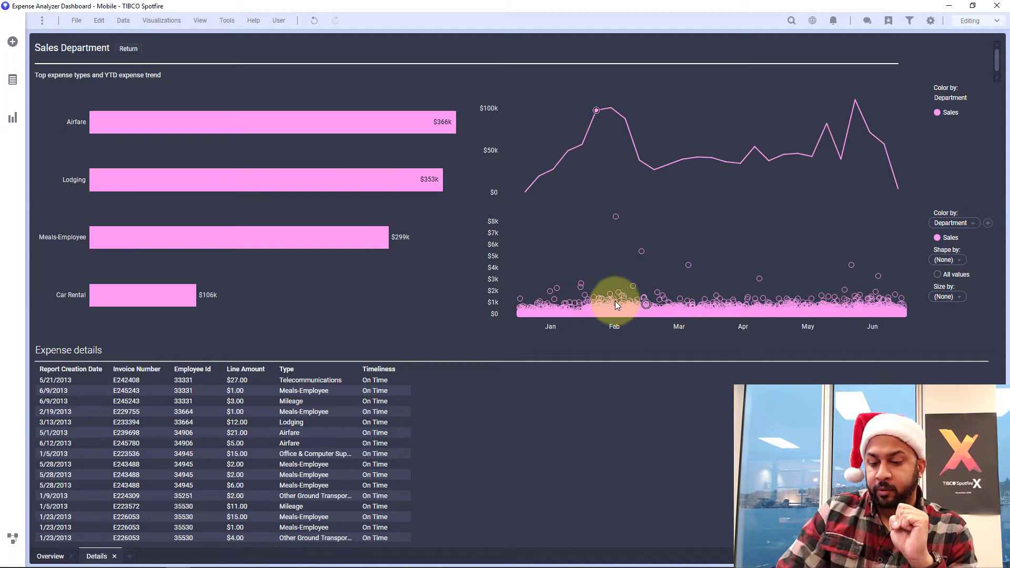
Turn off the Legend visualization feature on the Sales Department trend charts
mouse_move(600, 192)
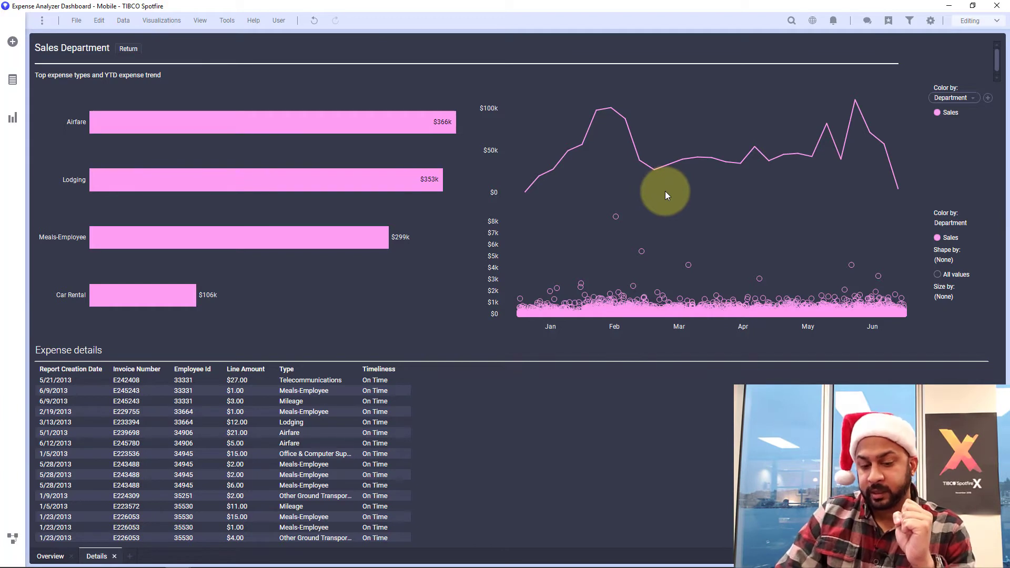
right_click(904, 100)
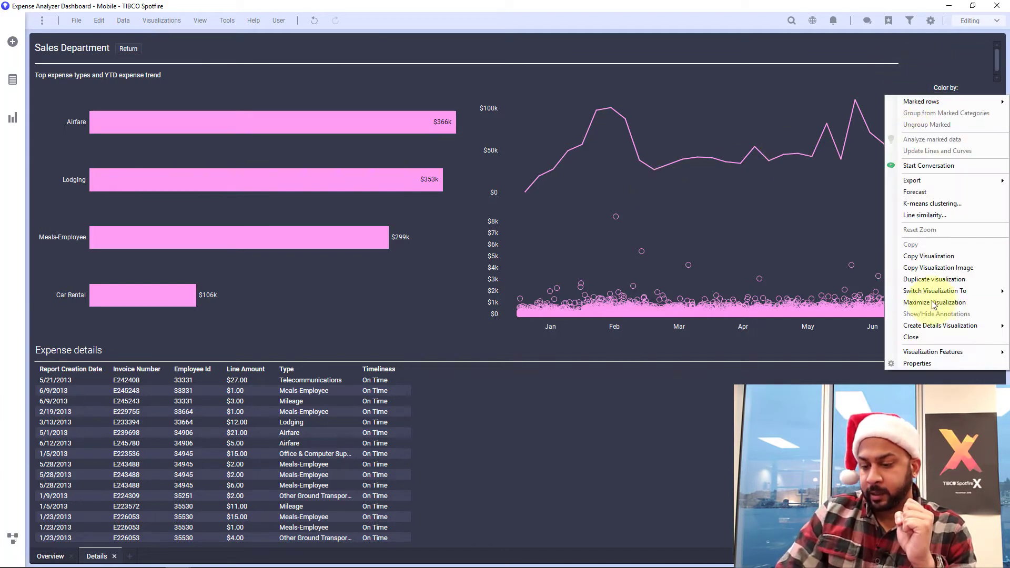
mouse_move(916, 352)
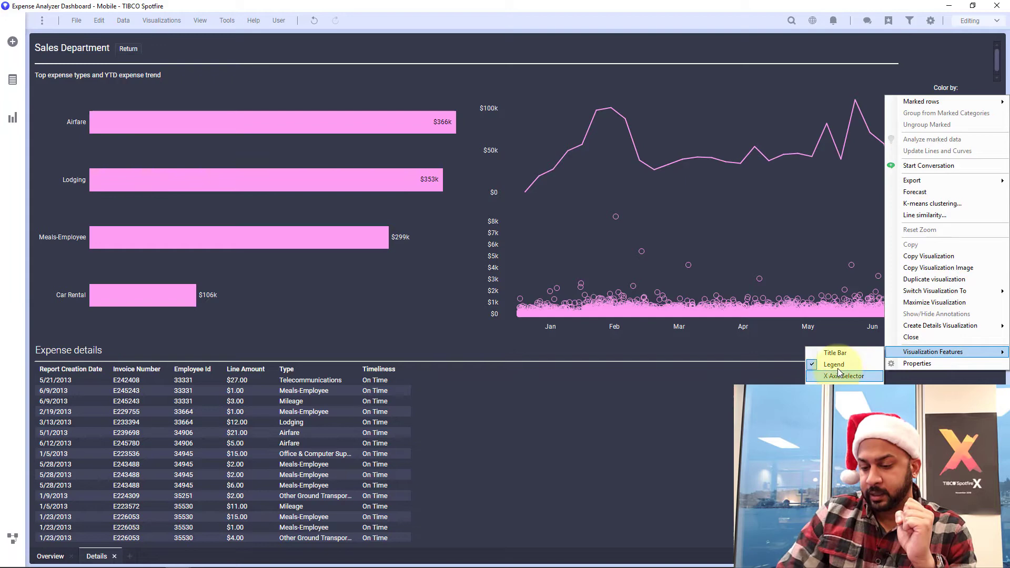
click(836, 364)
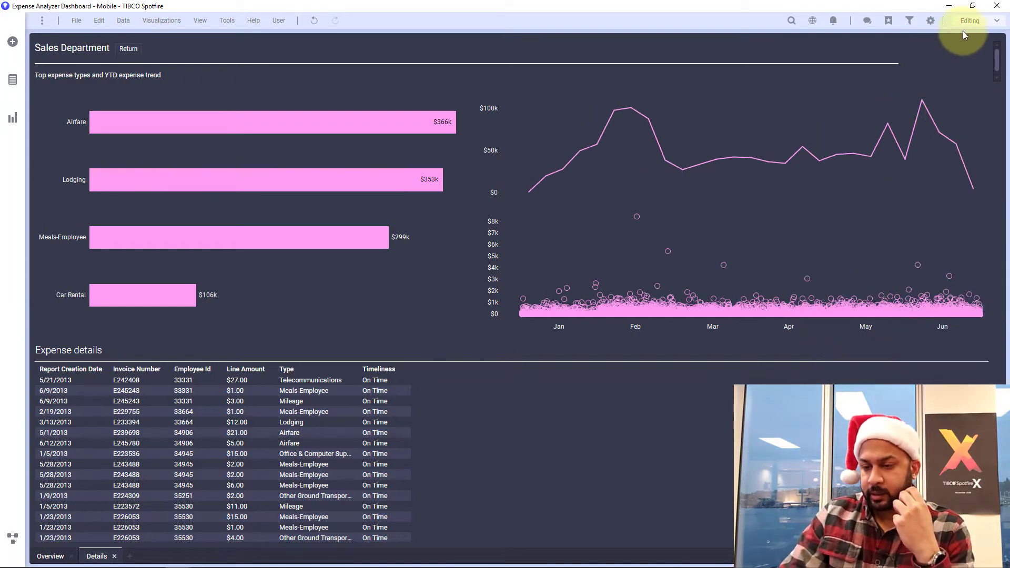
Restore and narrow the window to phone width to check the Details page layout
click(973, 5)
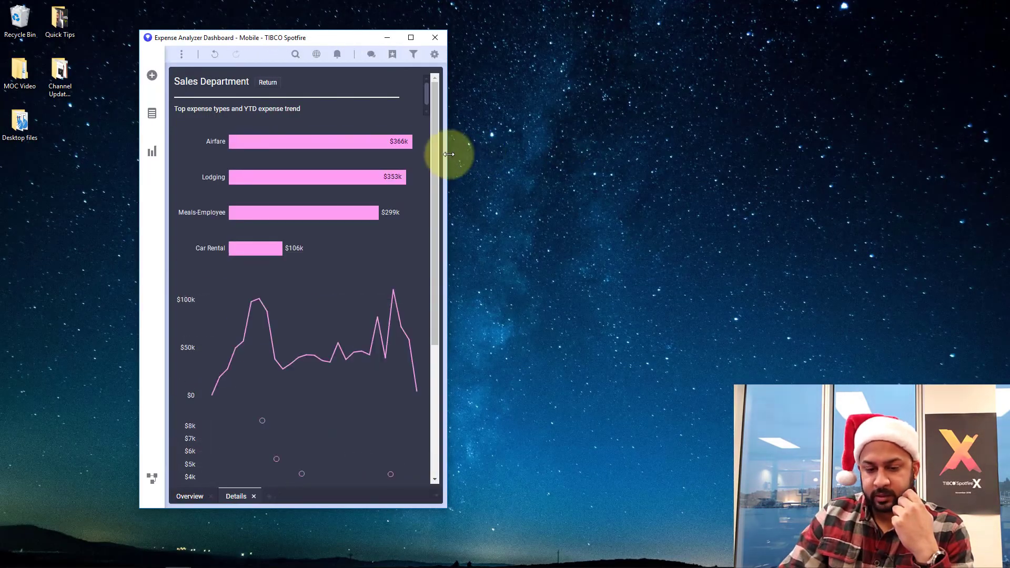
drag(449, 154, 414, 157)
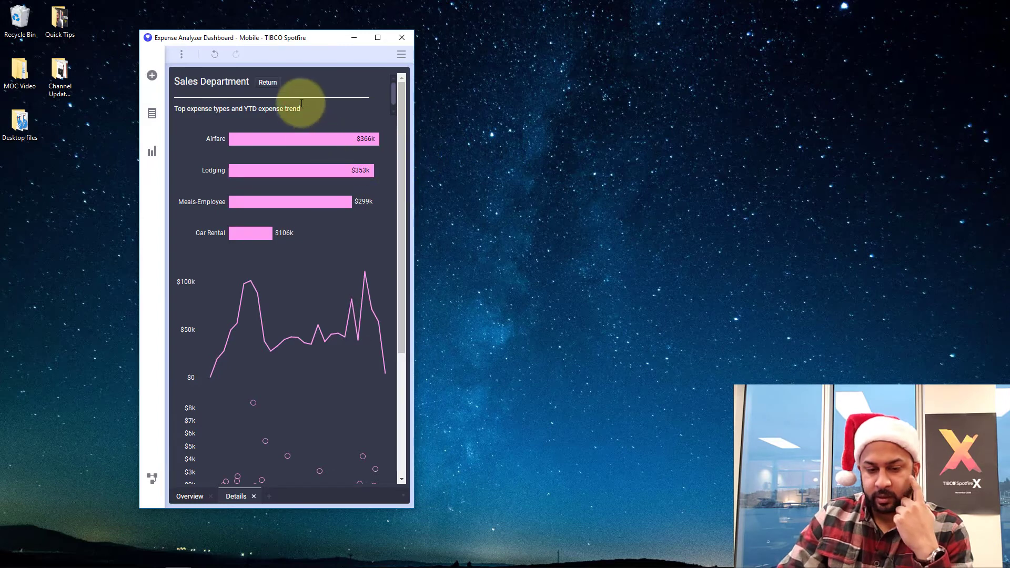
scroll(298, 122, down, 4)
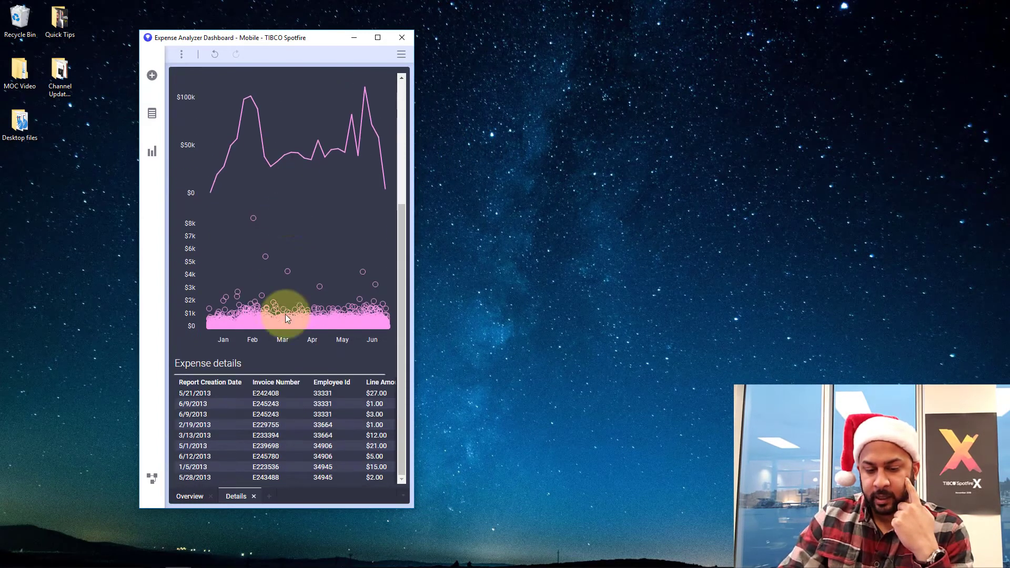
scroll(282, 348, up, 4)
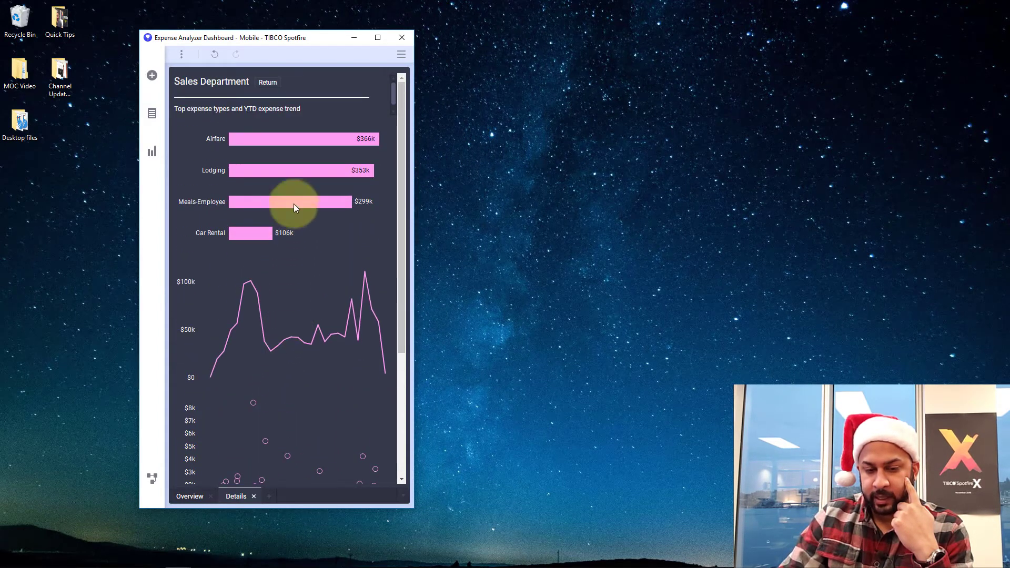
click(265, 85)
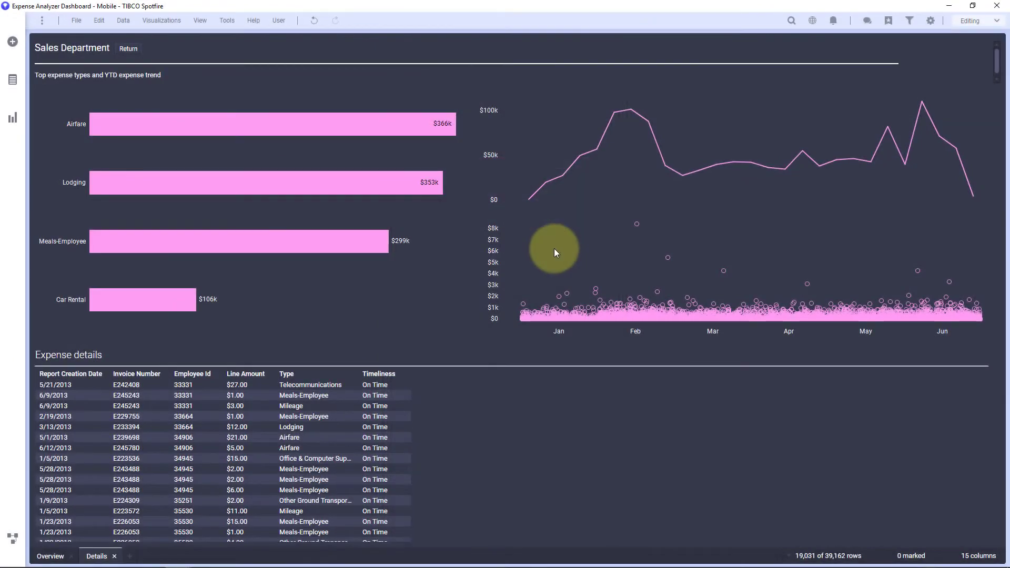
Return to the overview and open the KPI chart properties on the Expenses this week KPI
click(129, 48)
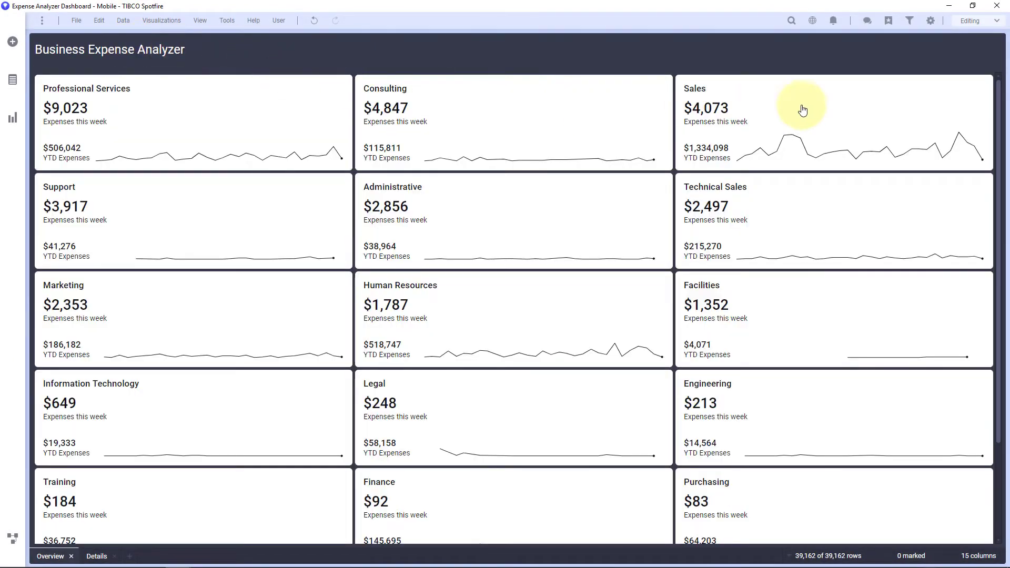
right_click(998, 97)
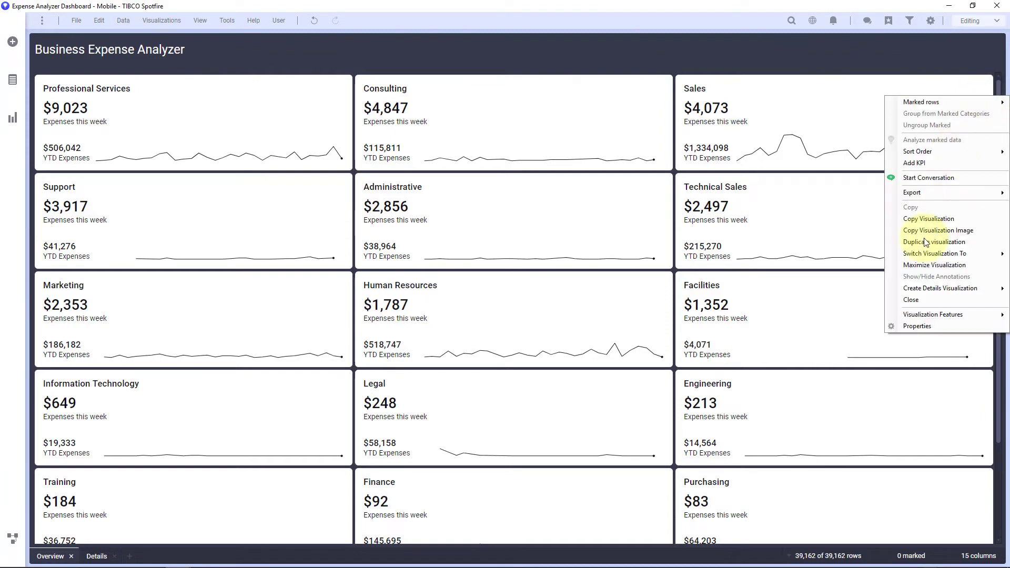
click(910, 326)
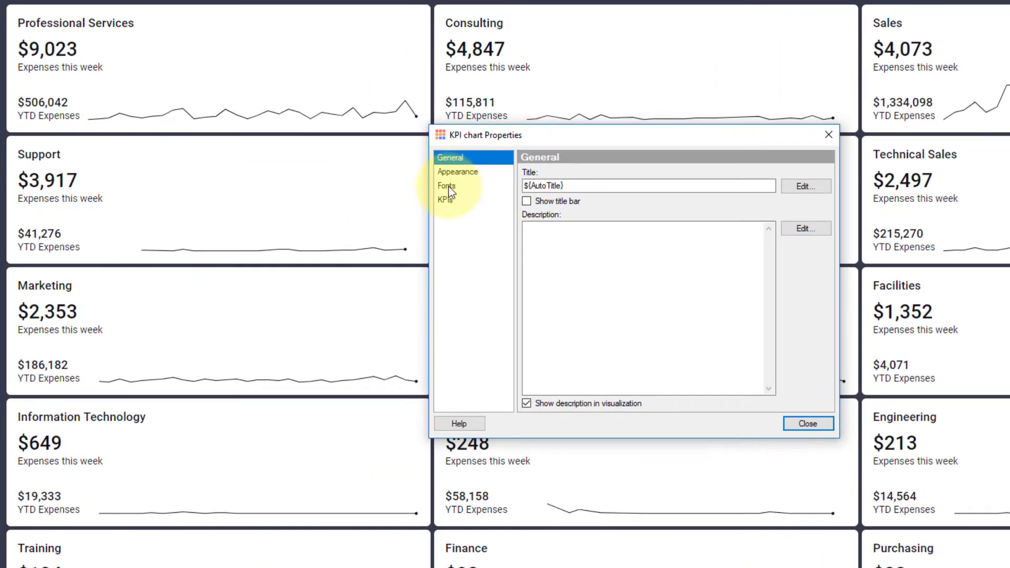
click(445, 199)
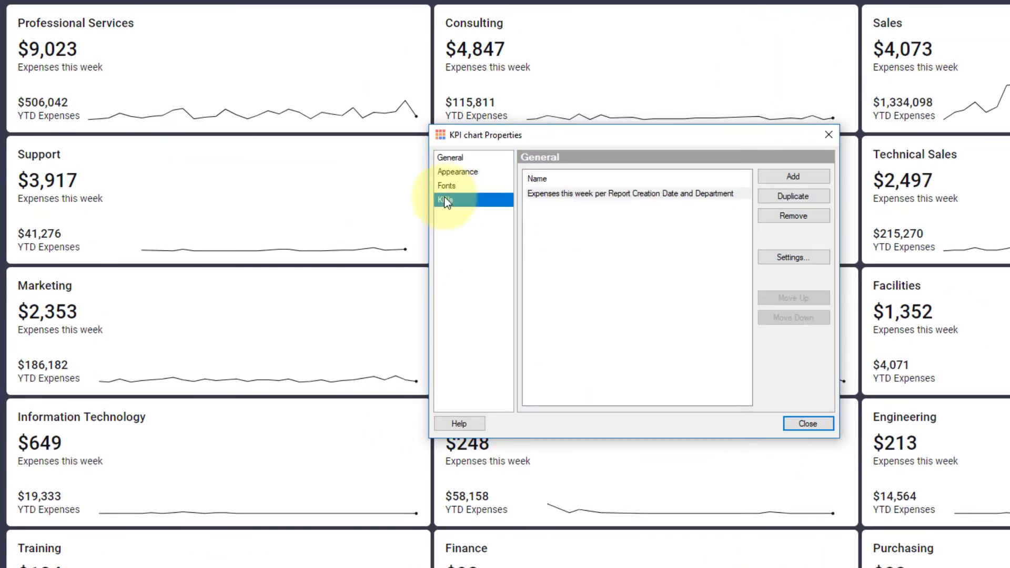
click(535, 193)
Review the Expenses this week KPI's tile-click action settings, then close all dialogs
click(804, 256)
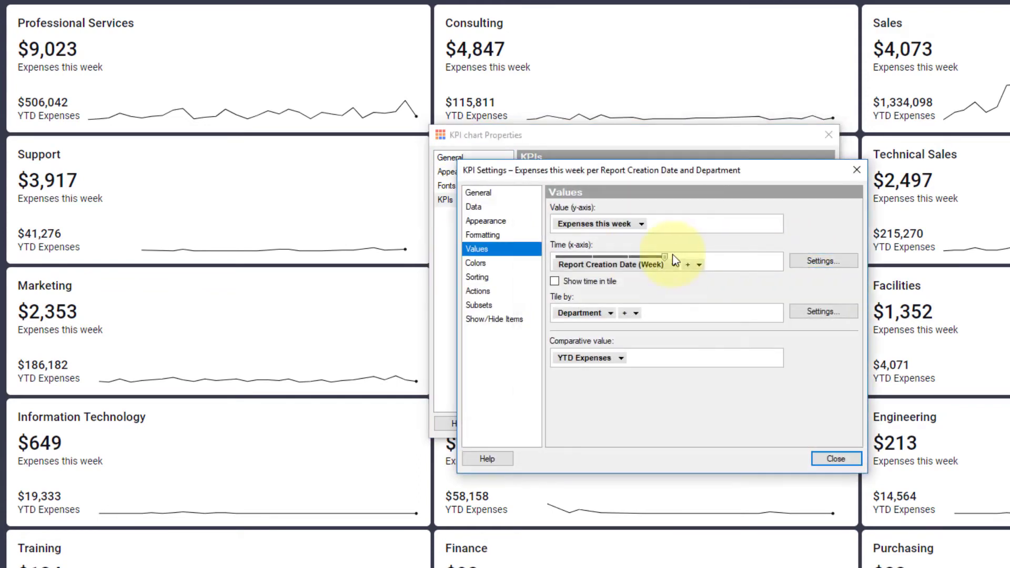
click(495, 289)
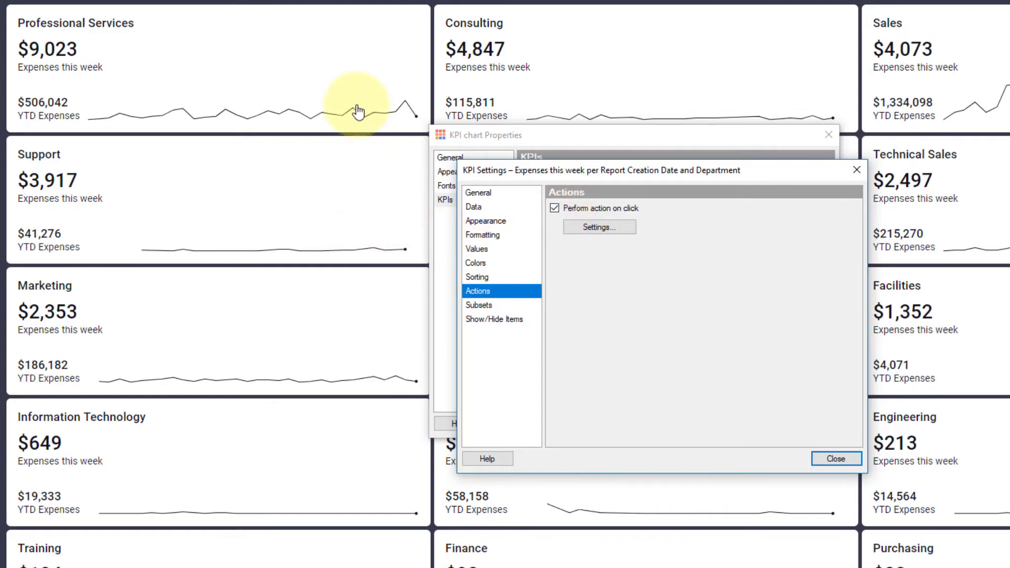
click(620, 230)
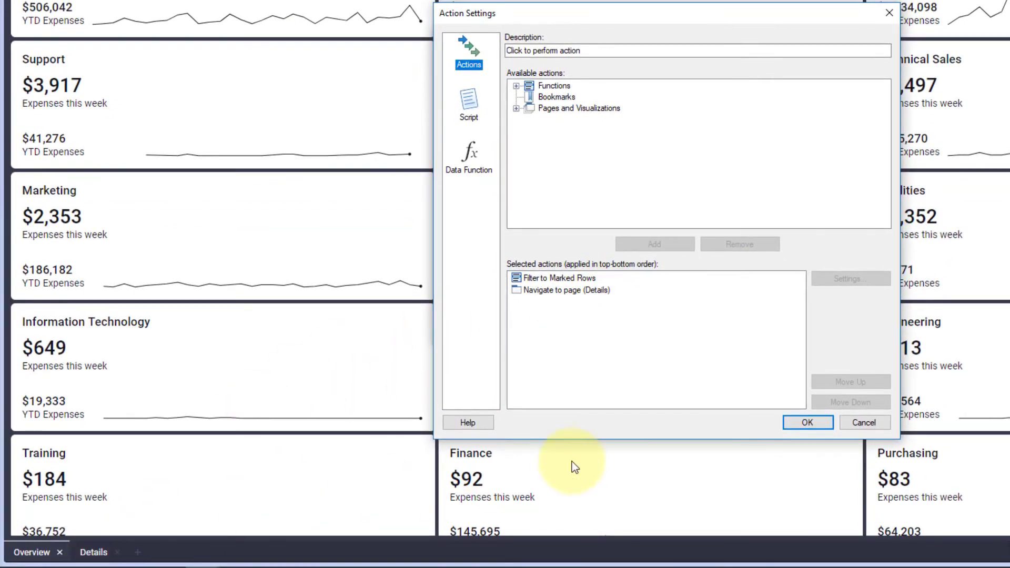
click(807, 422)
click(839, 363)
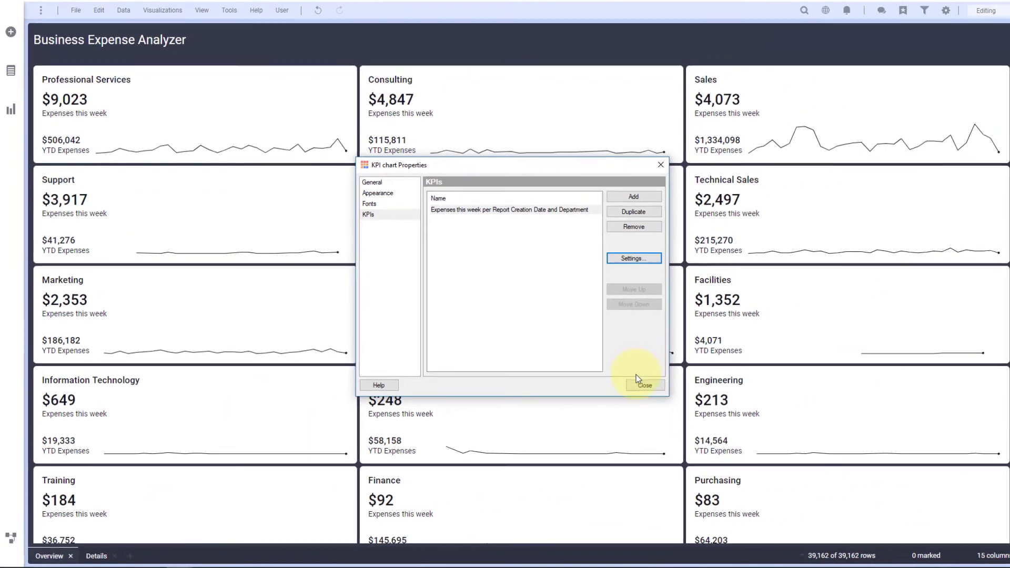
click(808, 323)
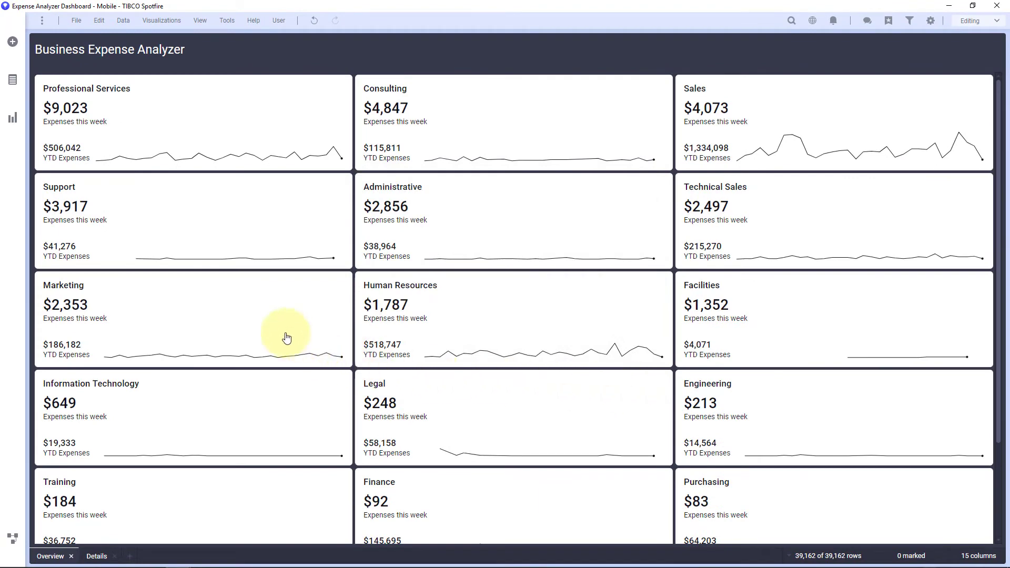
Drill into Marketing Department details and start editing the page header text area
click(246, 320)
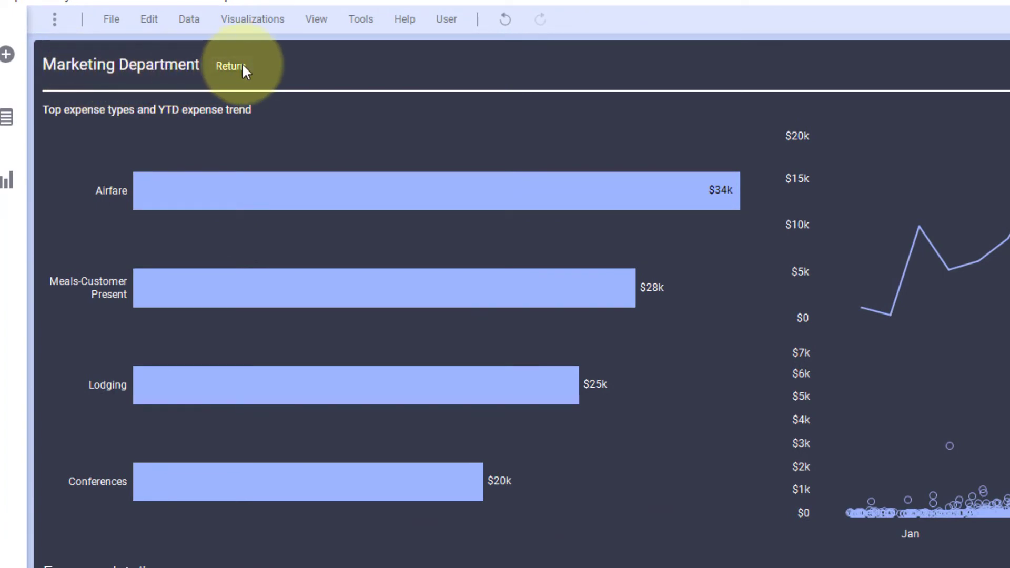
right_click(266, 63)
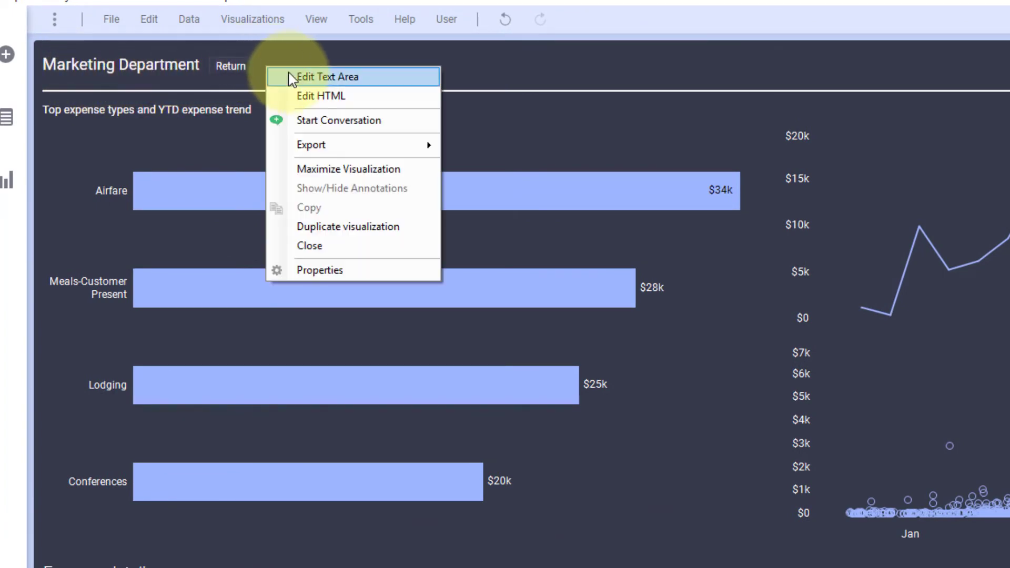
click(288, 74)
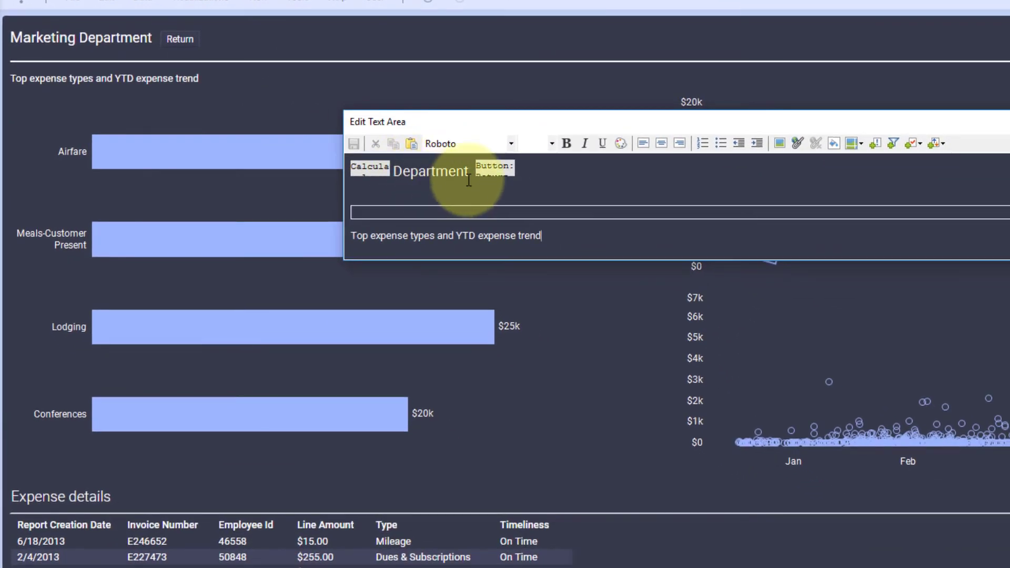
Confirm the Return button resets all filters and markings, then navigates to Overview
click(509, 170)
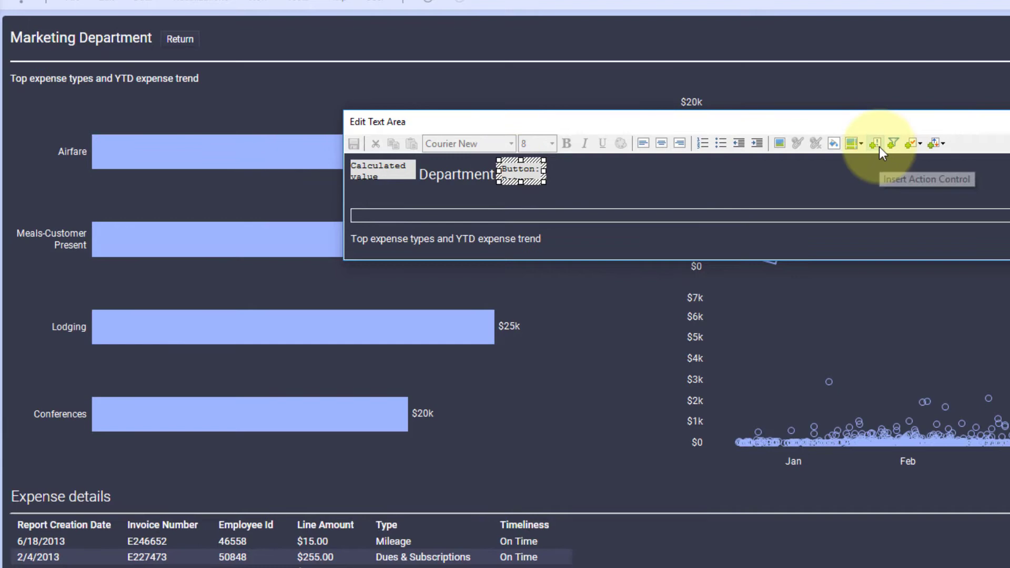
double_click(514, 171)
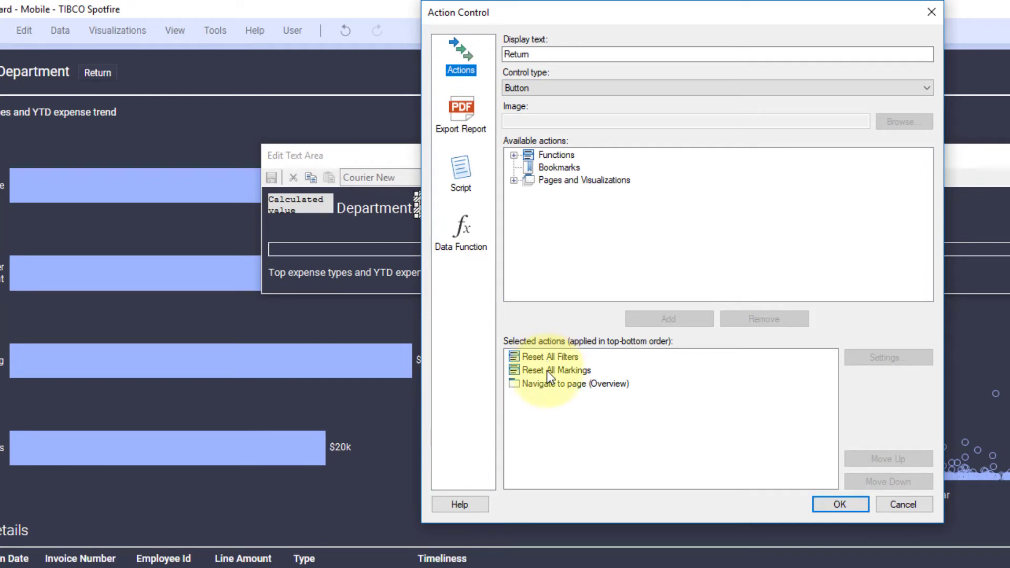
click(550, 388)
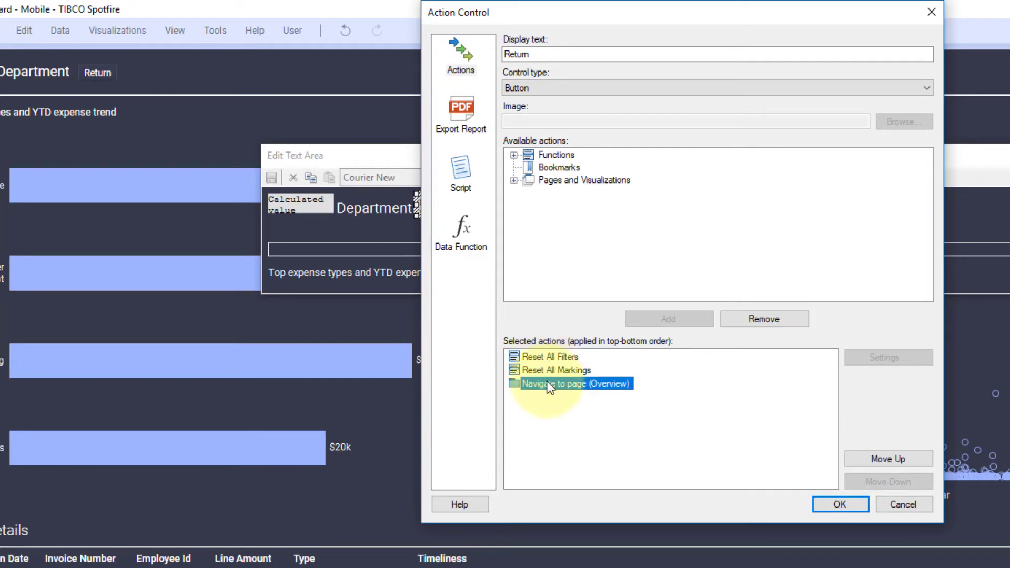
click(841, 505)
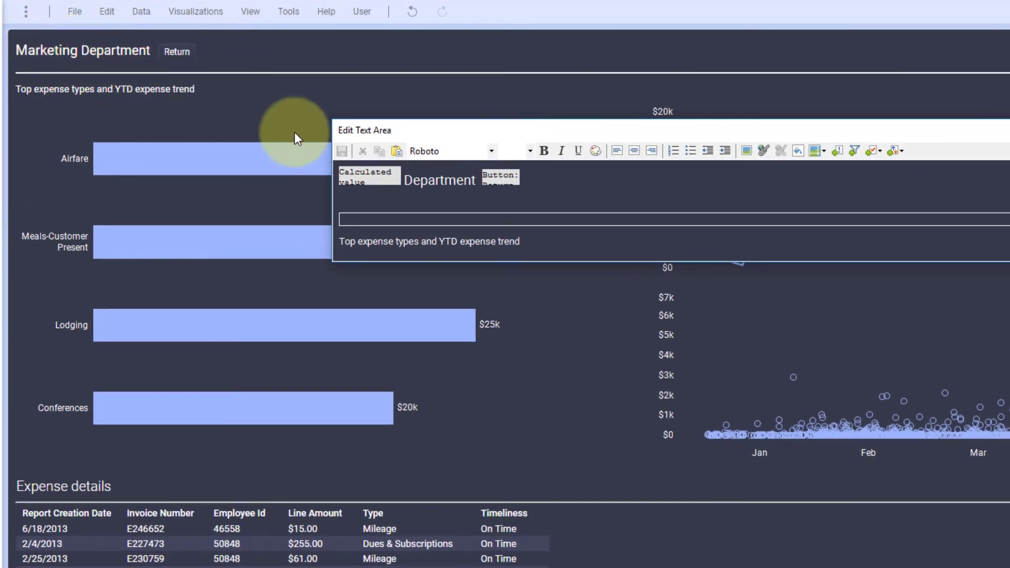
Open the department calculated value's settings and confirm its expression is First(Department)
click(376, 185)
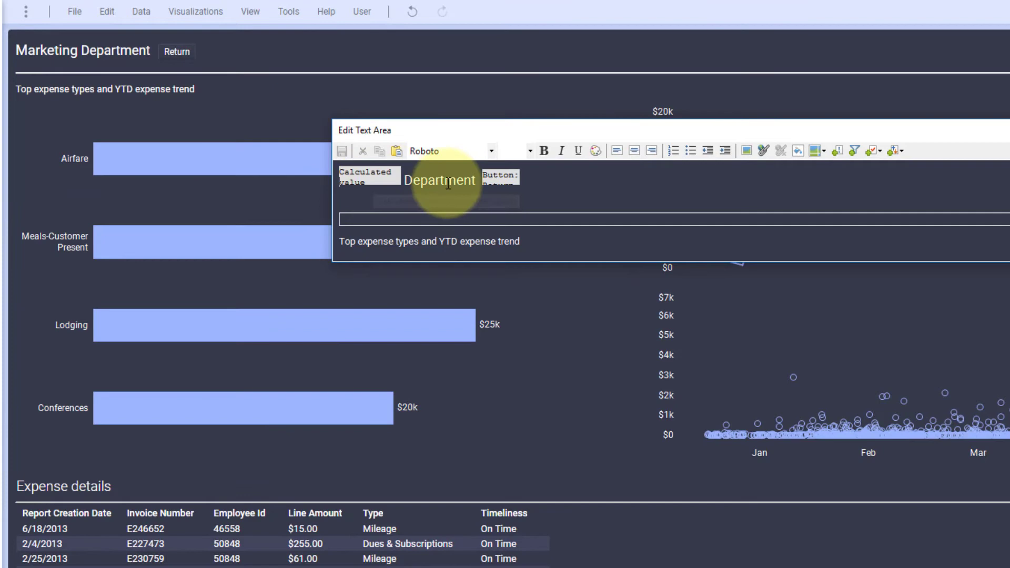
click(375, 182)
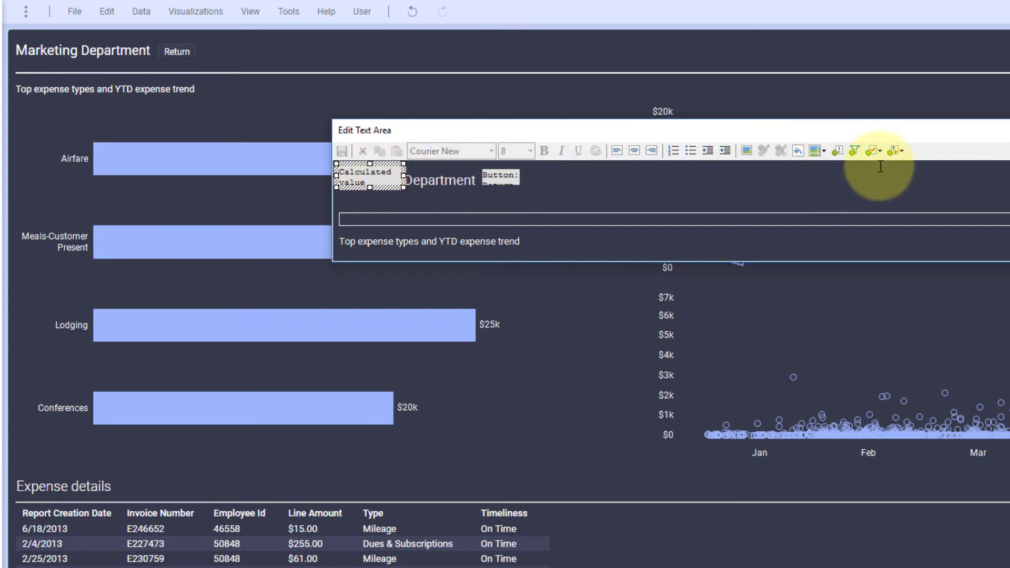
click(895, 151)
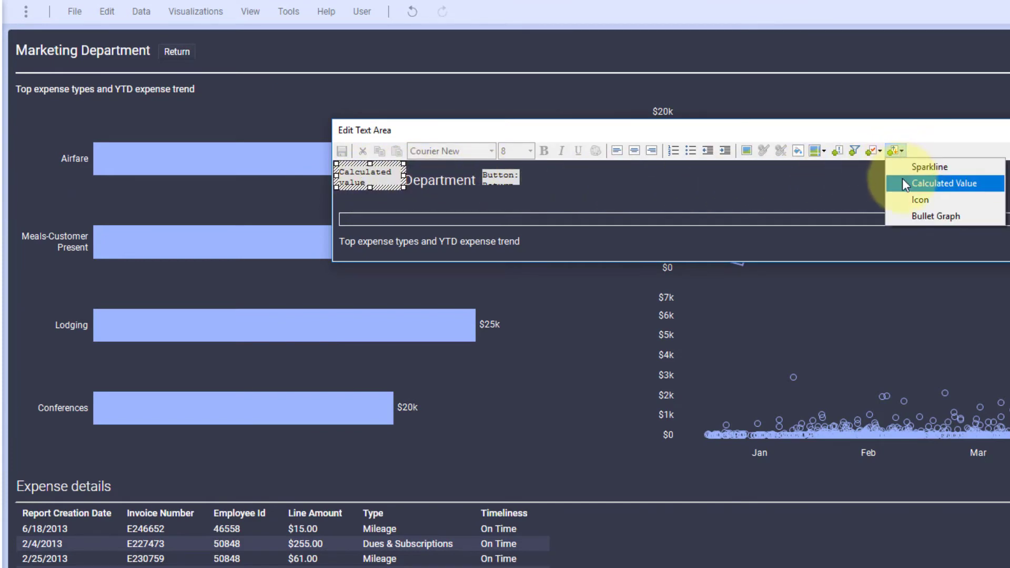
double_click(369, 179)
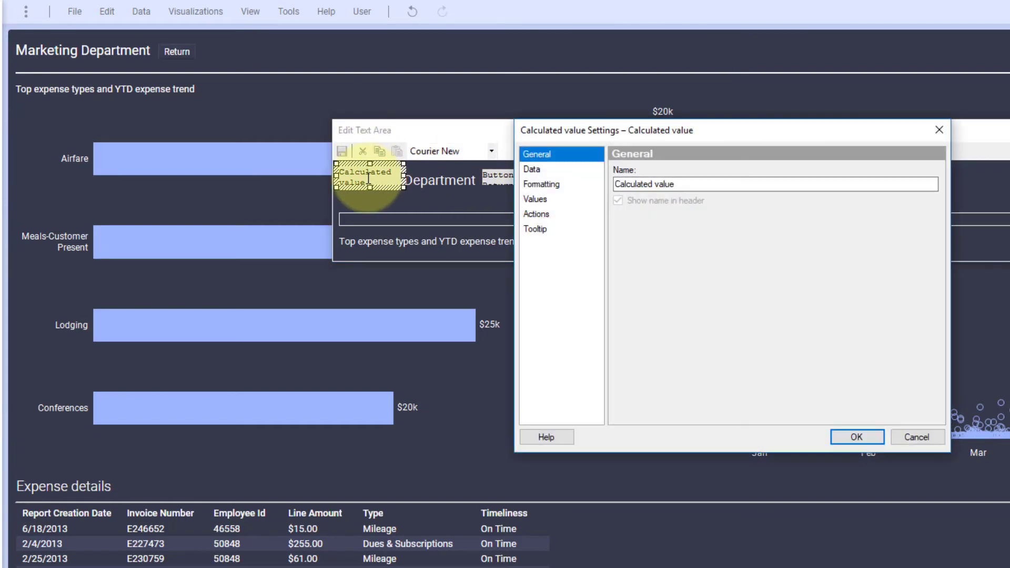
click(533, 198)
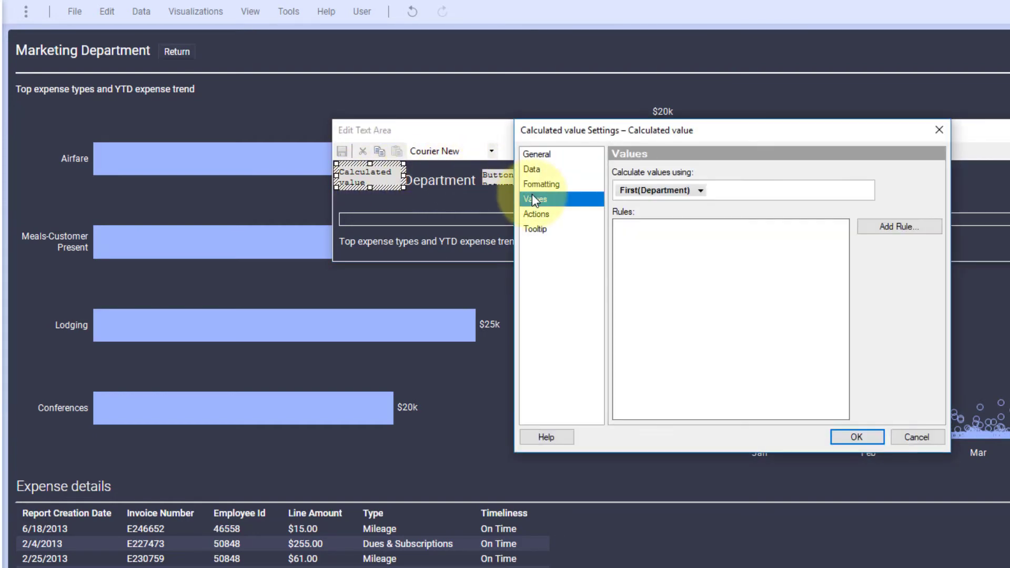
click(705, 191)
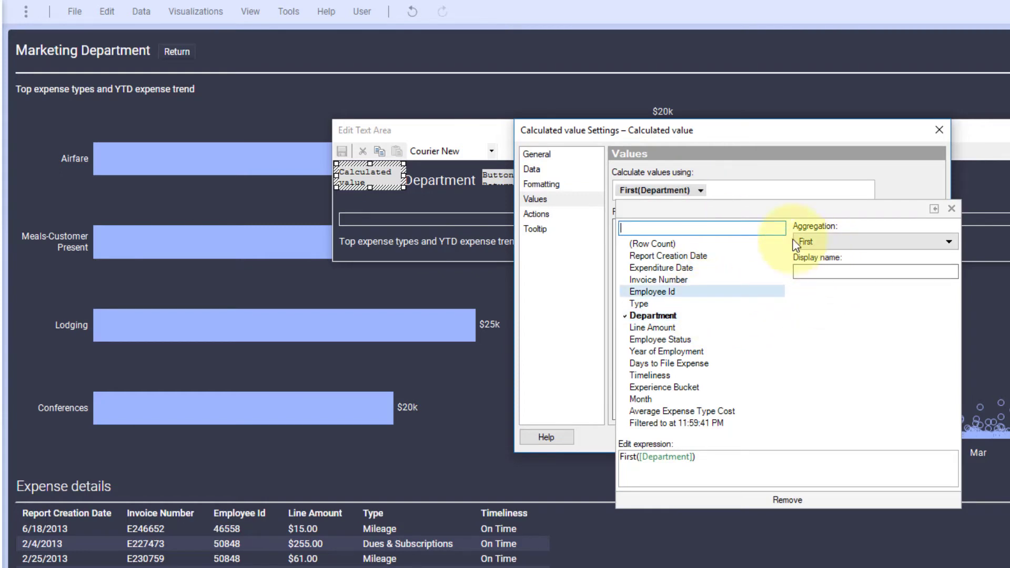
Limit the calculated value to the Marking data and apply the settings
click(540, 169)
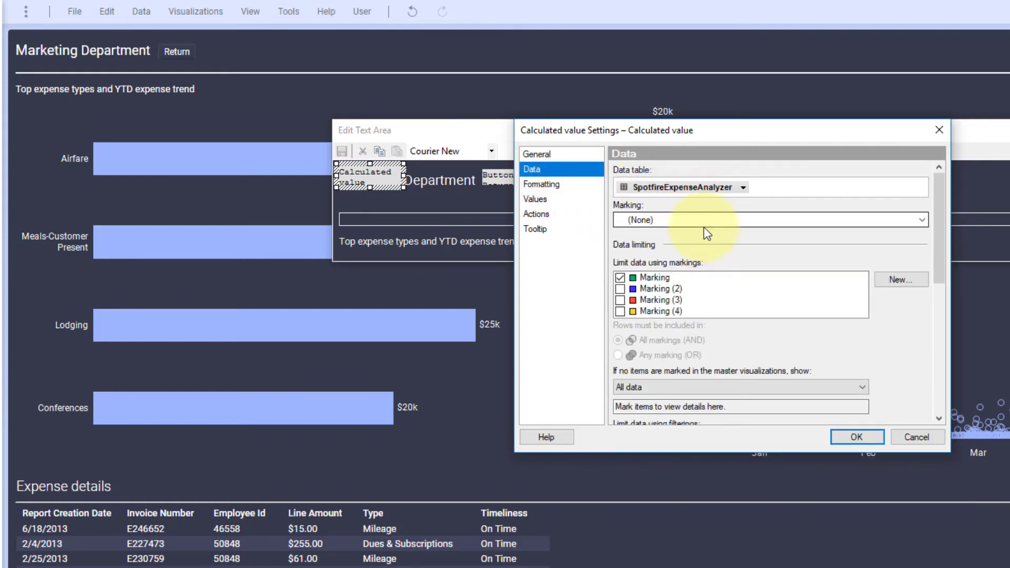
scroll(736, 278, down, 3)
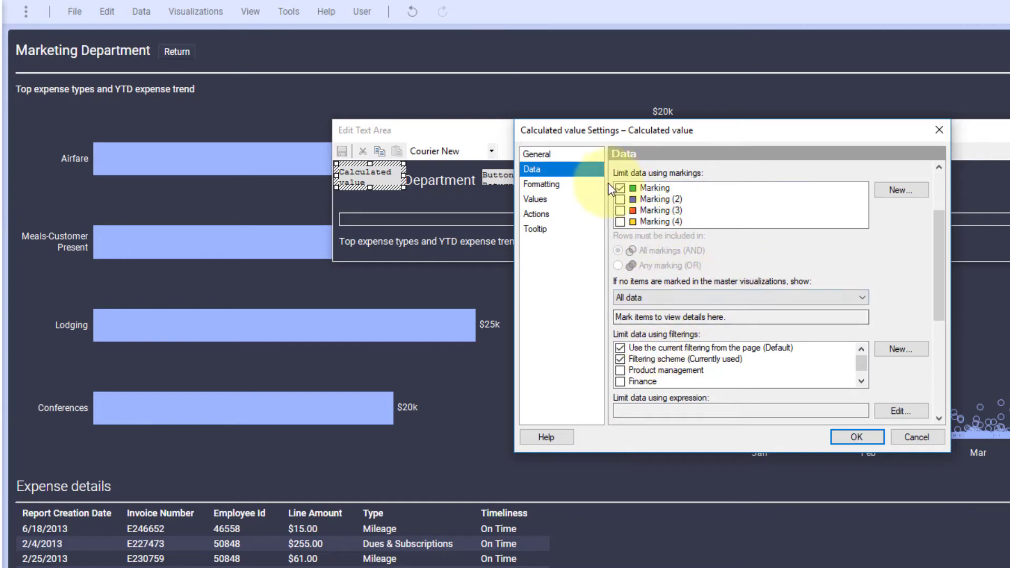
click(621, 359)
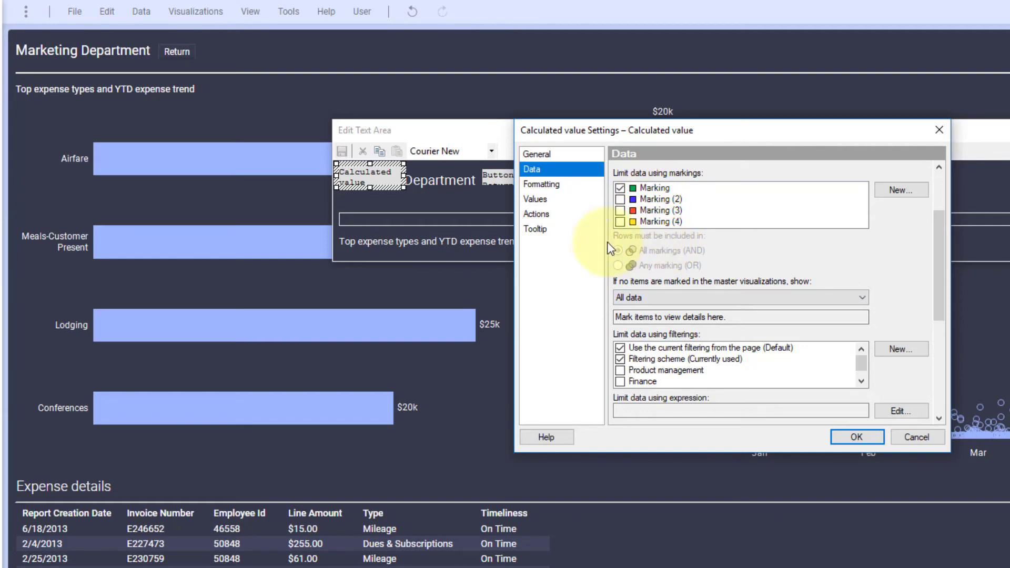
click(545, 229)
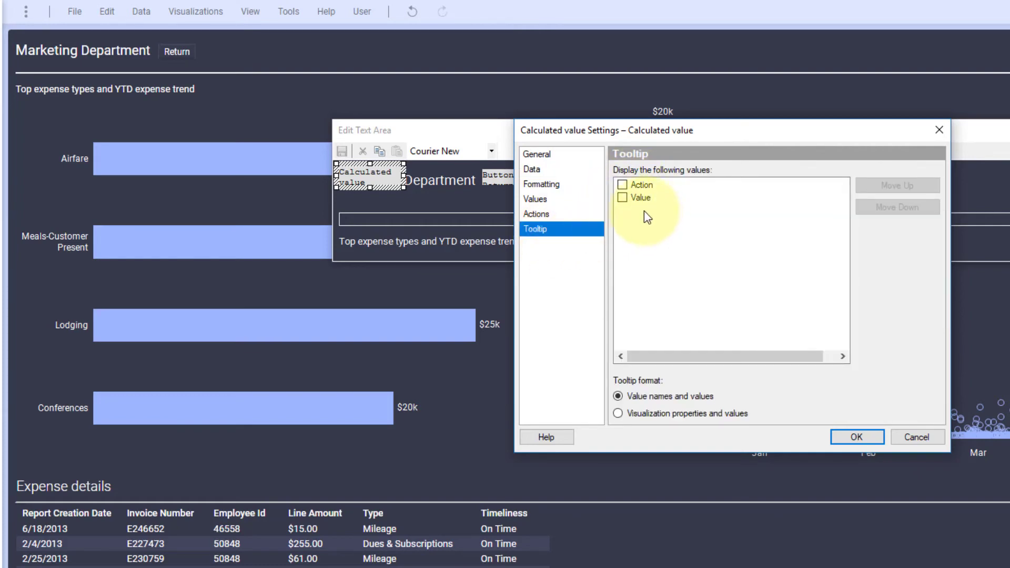
click(842, 437)
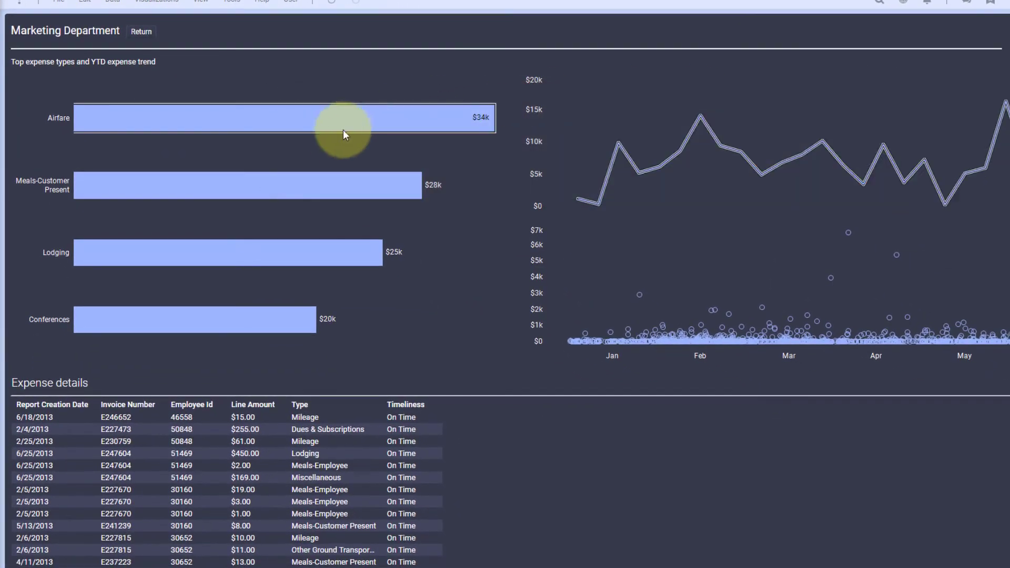
right_click(343, 130)
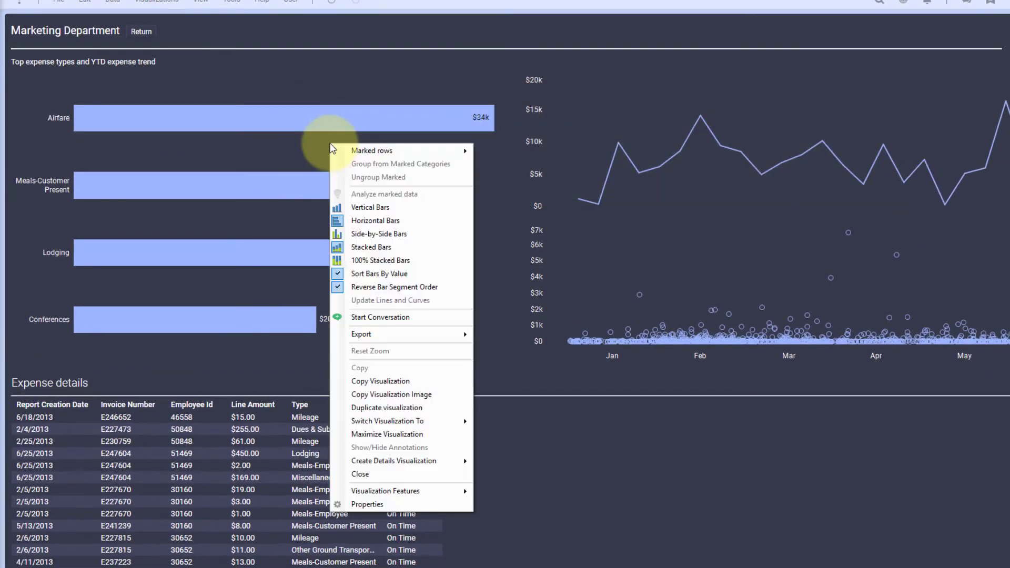
click(368, 508)
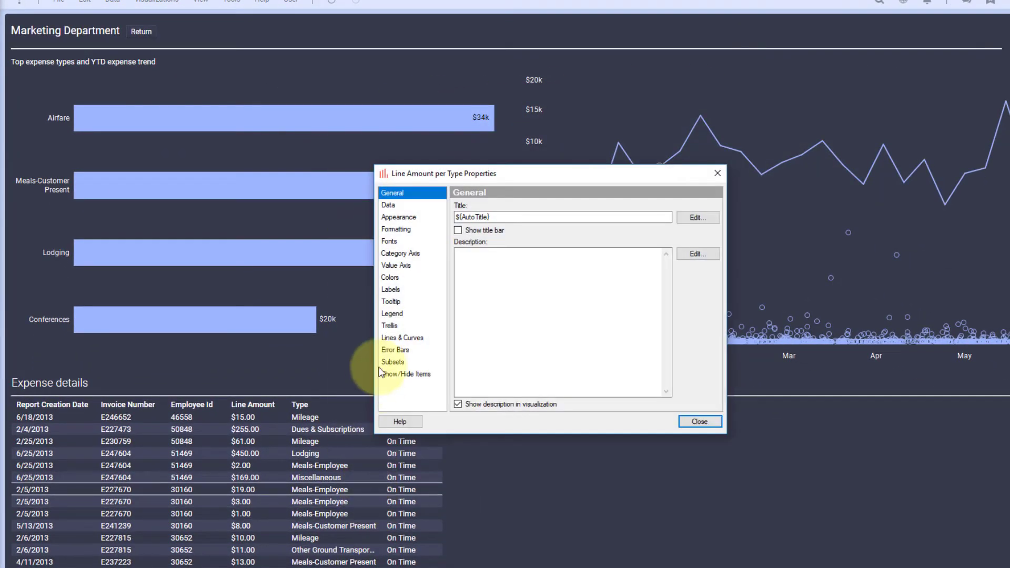
click(389, 205)
scroll(499, 314, down, 5)
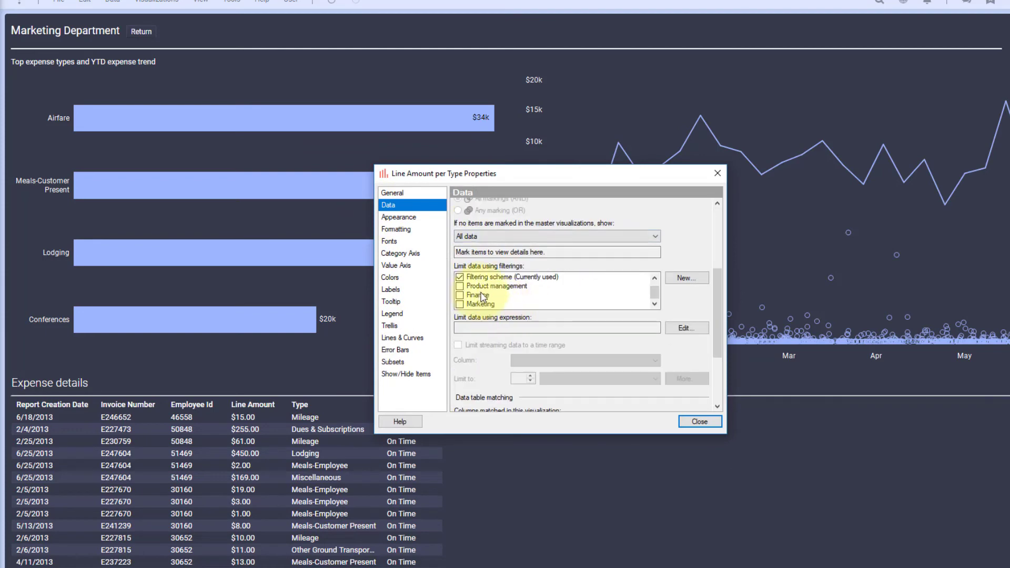
scroll(483, 292, up, 1)
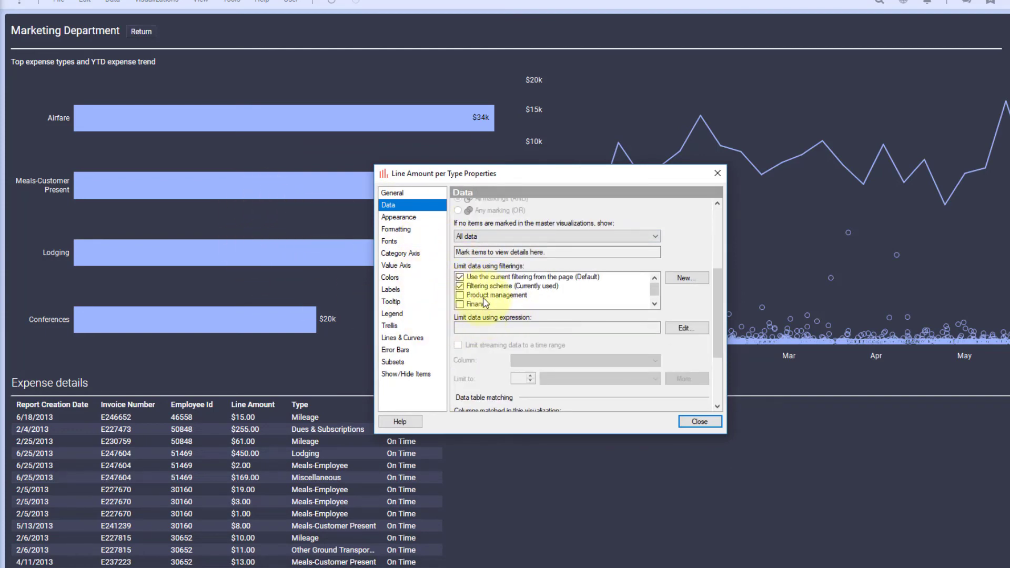
click(702, 423)
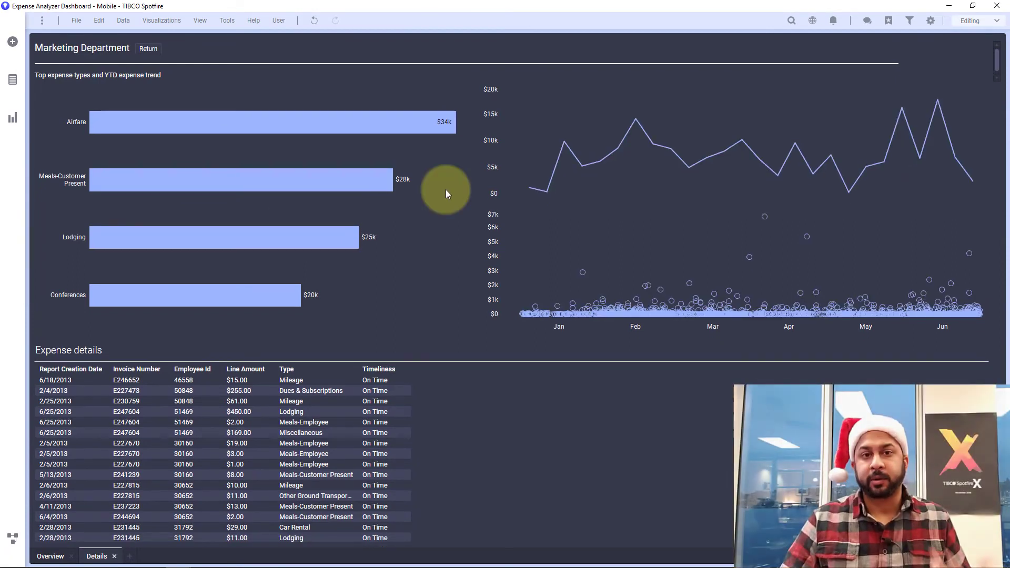
click(161, 20)
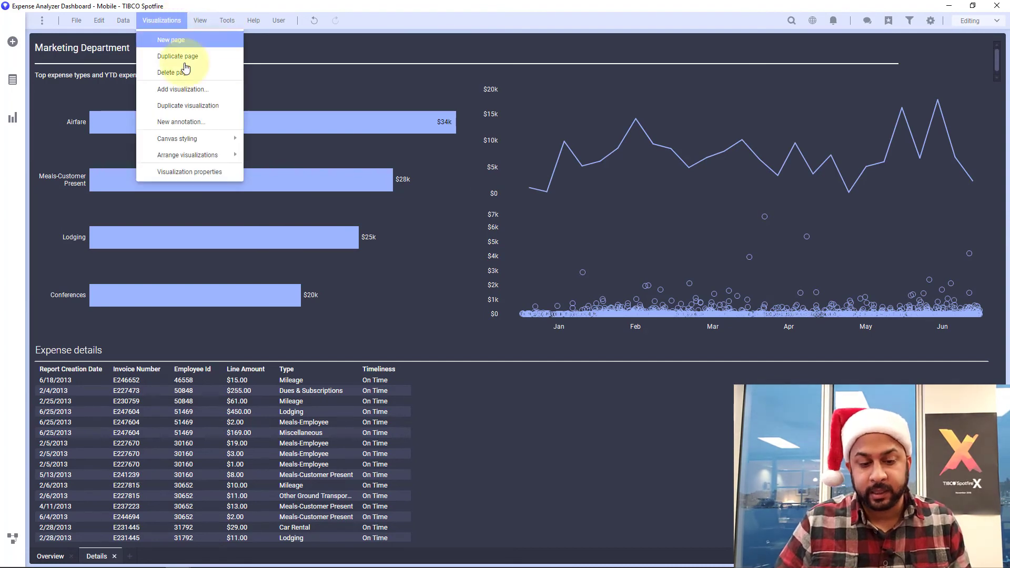
mouse_move(190, 147)
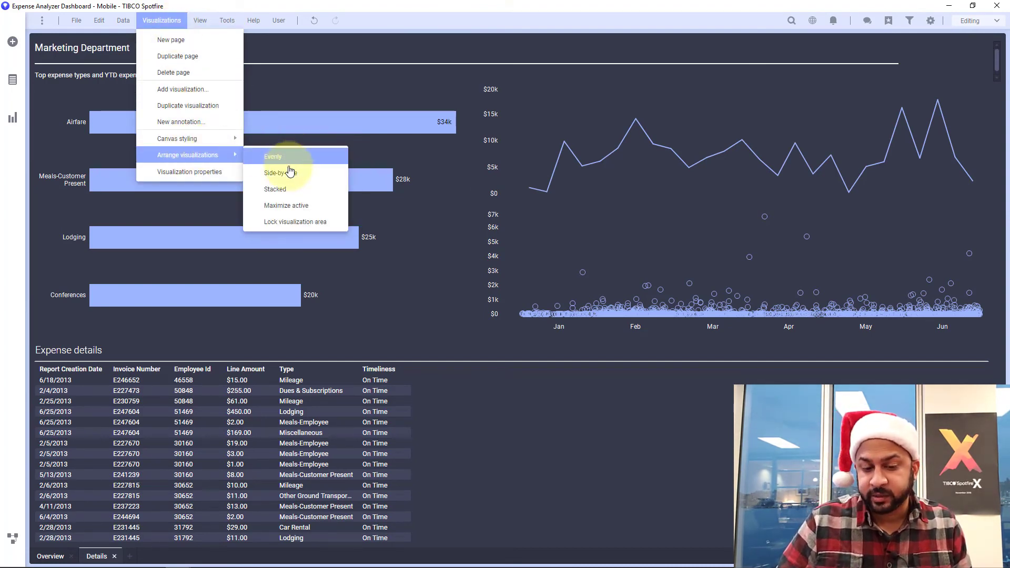
click(291, 220)
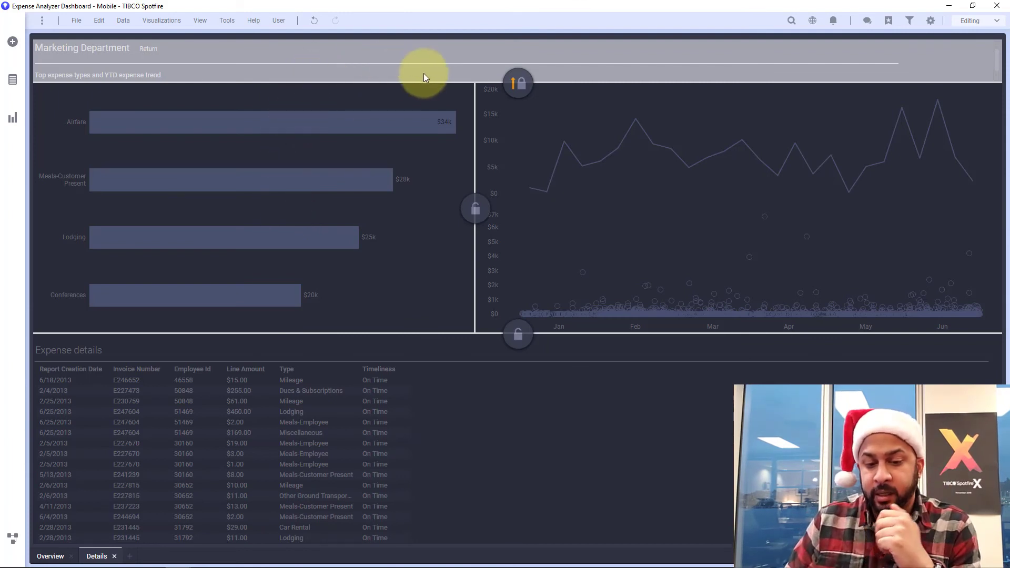
click(521, 84)
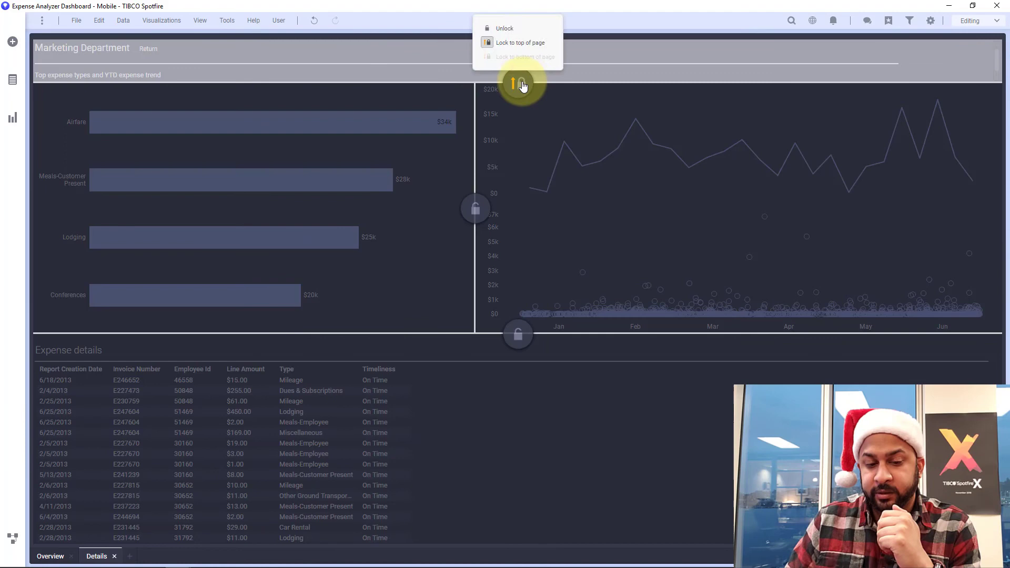
click(497, 29)
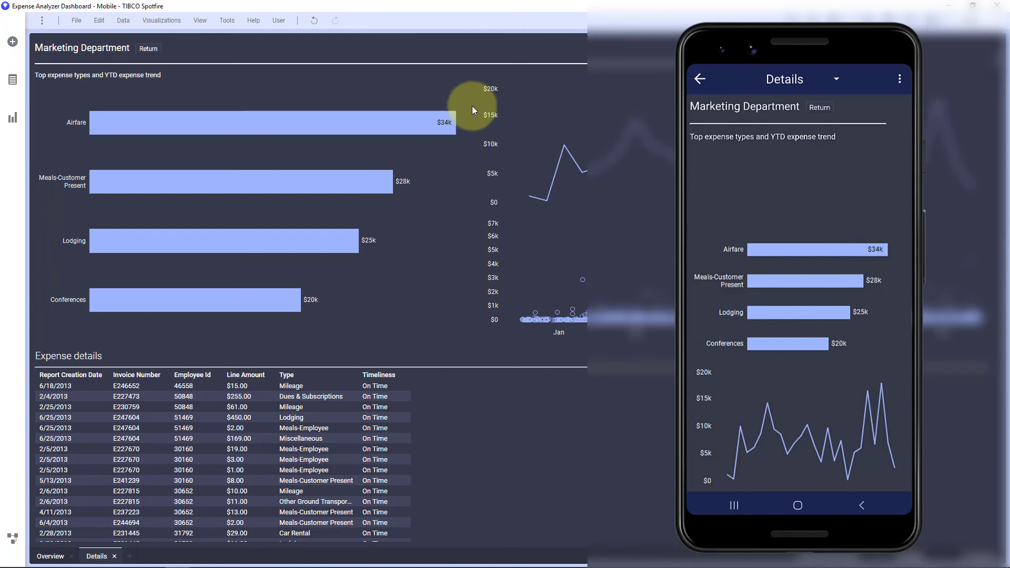
Apply 'Lock to top of page' to the Marketing Department header text area, then exit lock mode
click(179, 24)
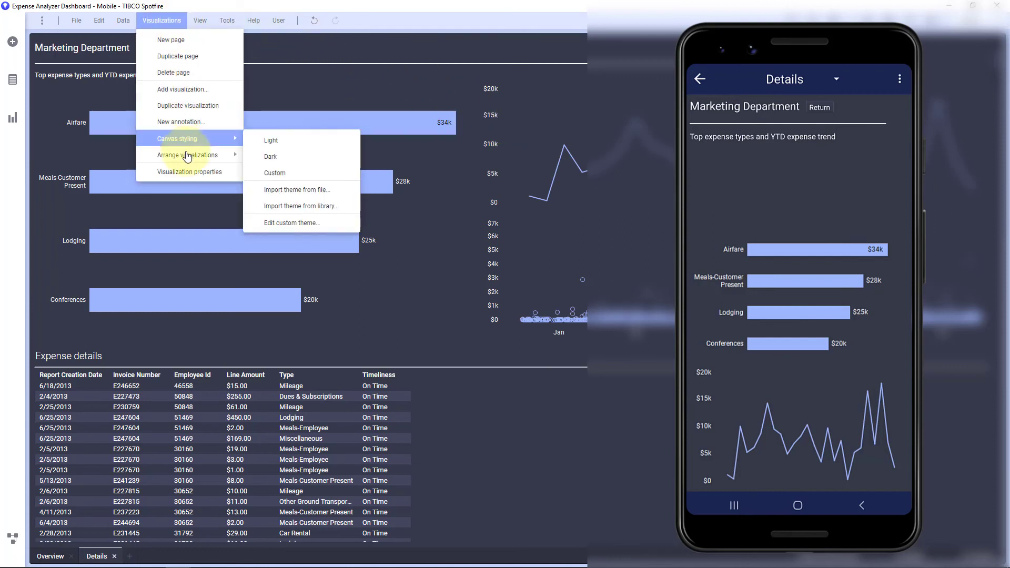
mouse_move(216, 155)
click(286, 223)
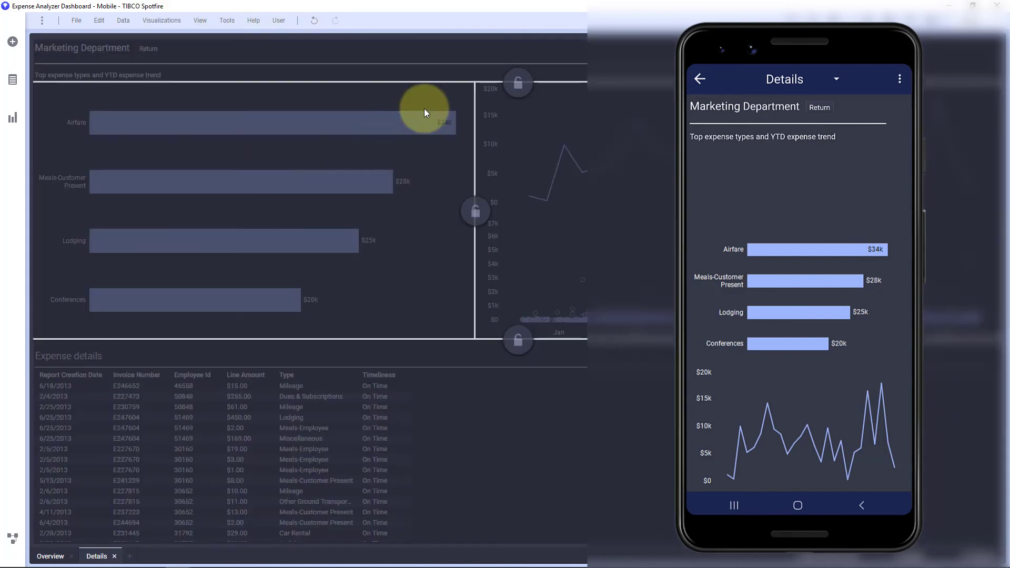
click(518, 83)
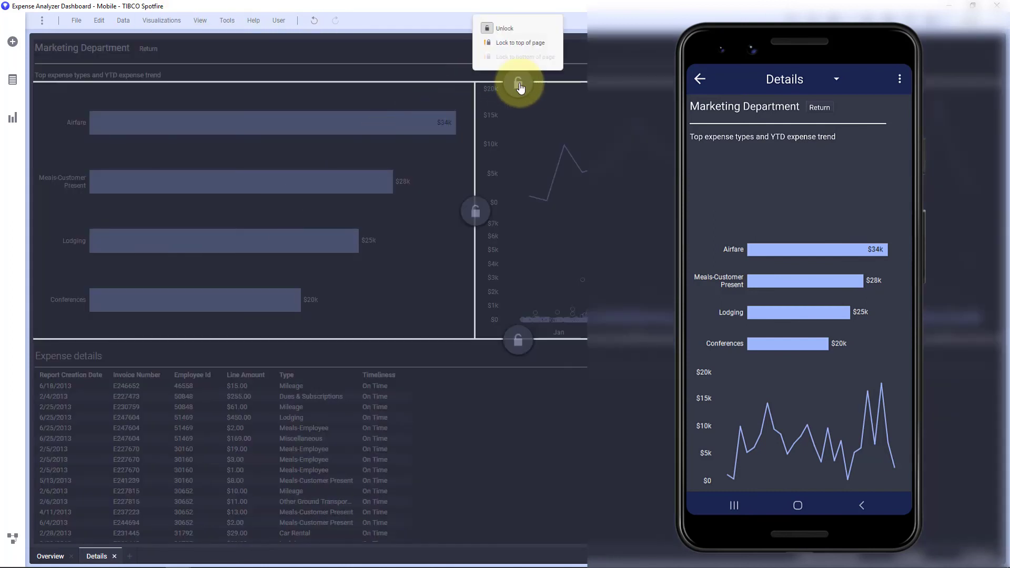
click(489, 44)
click(524, 130)
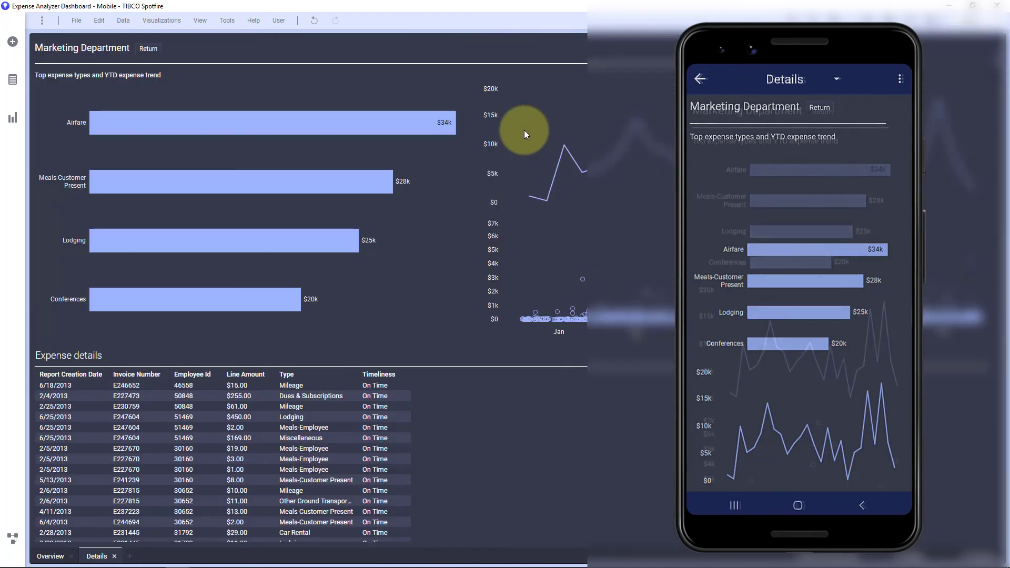